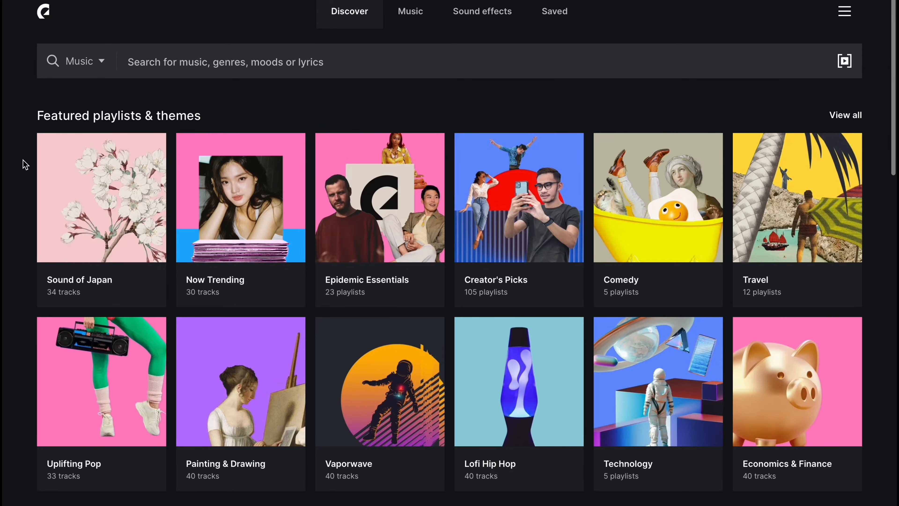
Search Epidemic Sound music for 'chilled out' and play the Shifting Breeze track preview.
scroll(25, 165, "down", 5)
scroll(25, 165, "down", 5)
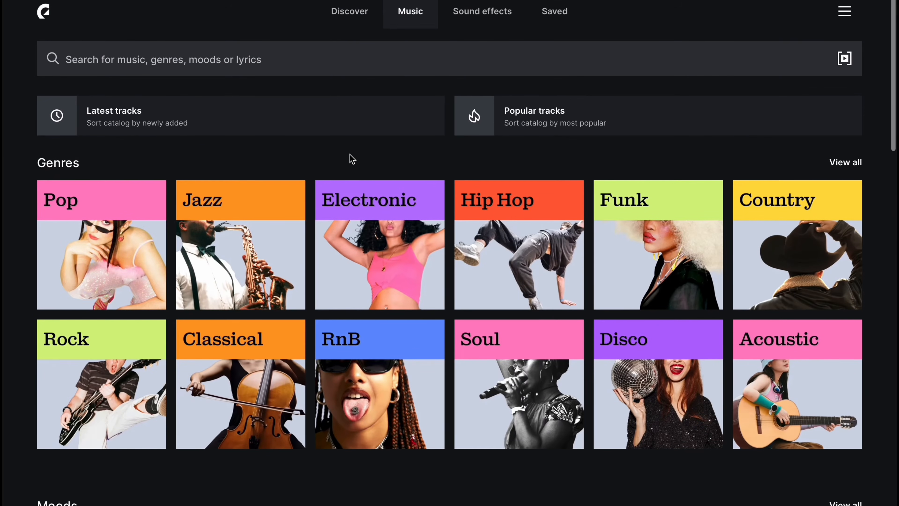
scroll(351, 160, "down", 10)
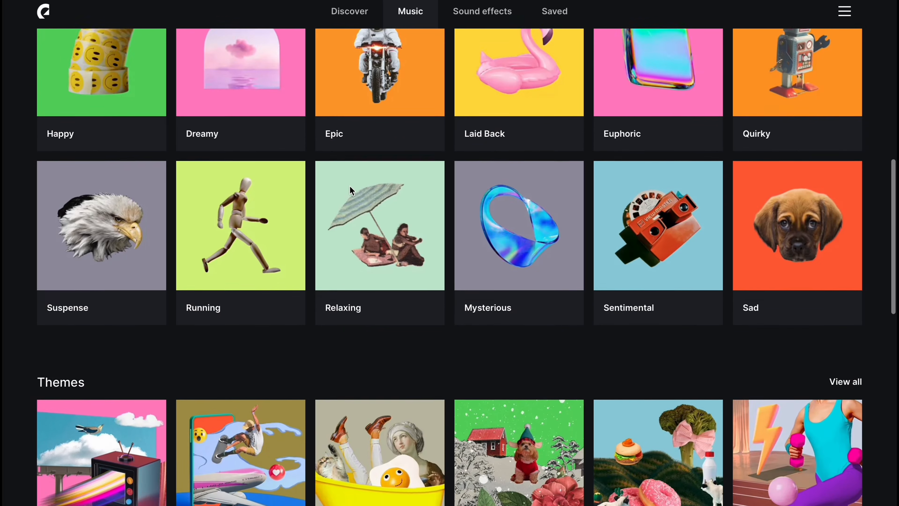
scroll(350, 186, "down", 6)
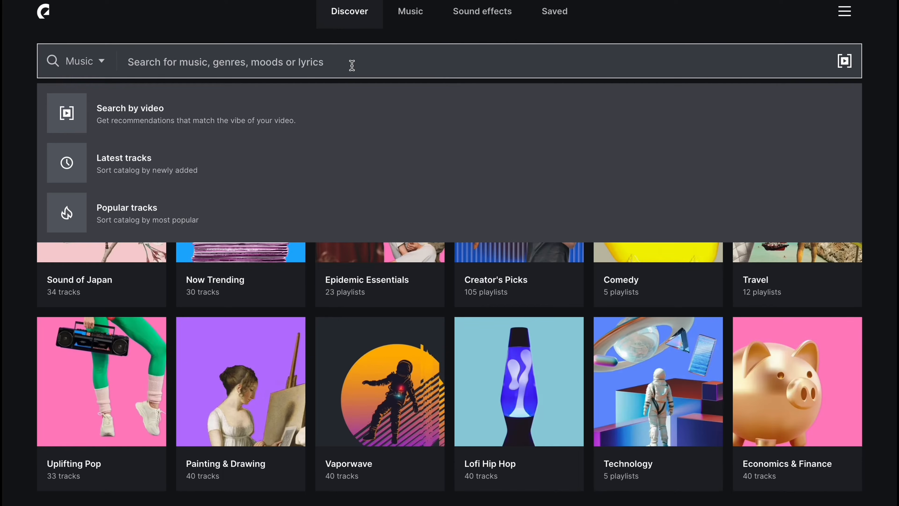
type("chilled")
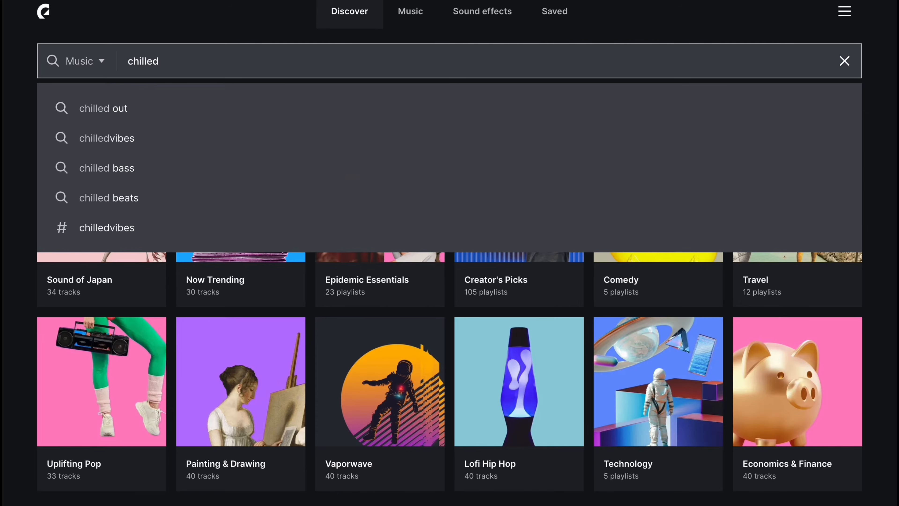
key("Down")
key("Return")
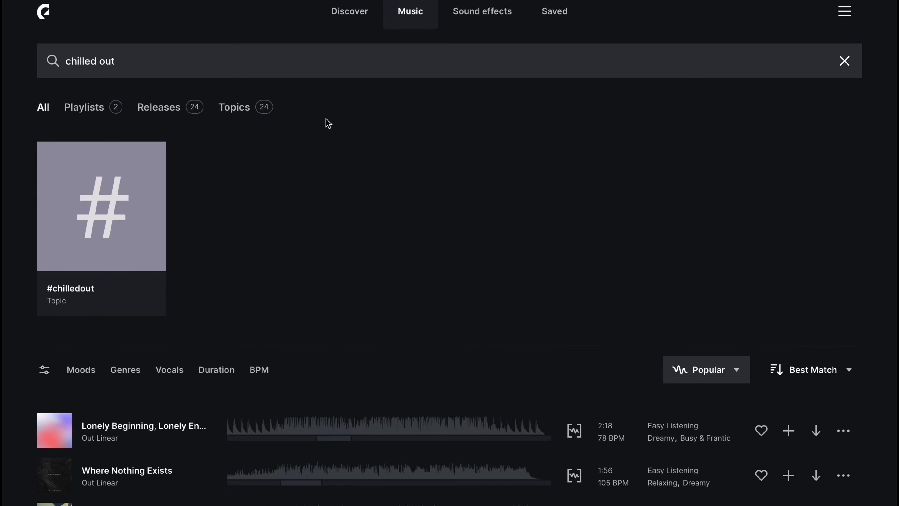
scroll(296, 208, "down", 8)
left_click(60, 290)
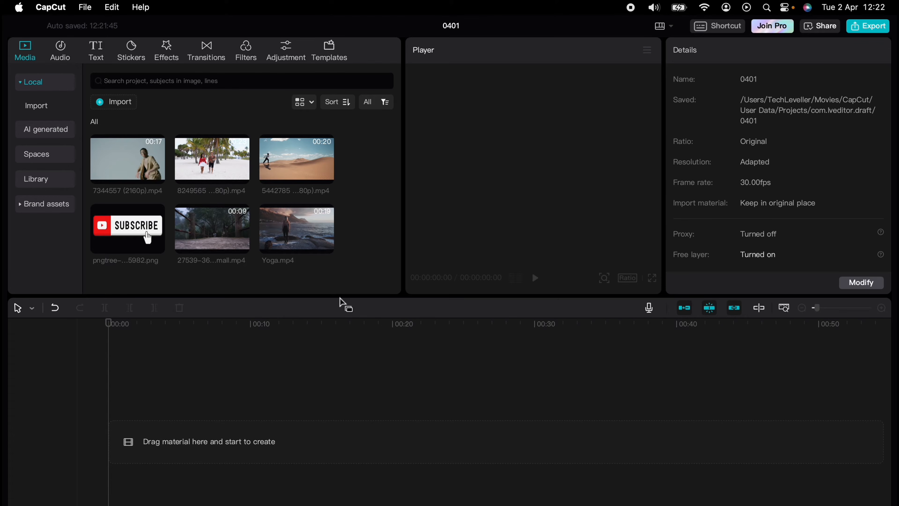
Put Yoga.mp4 on the timeline and add the Default text template on a track above it.
left_click_drag(310, 238, 228, 414)
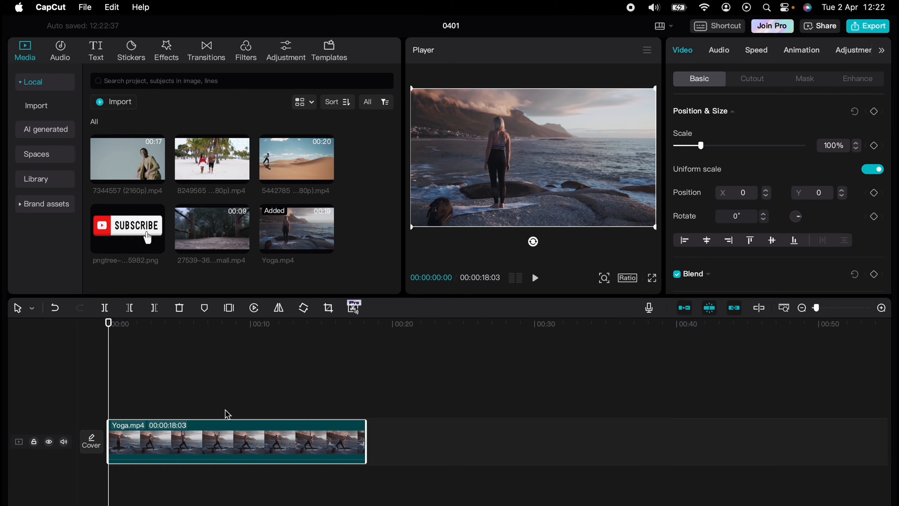
left_click(96, 53)
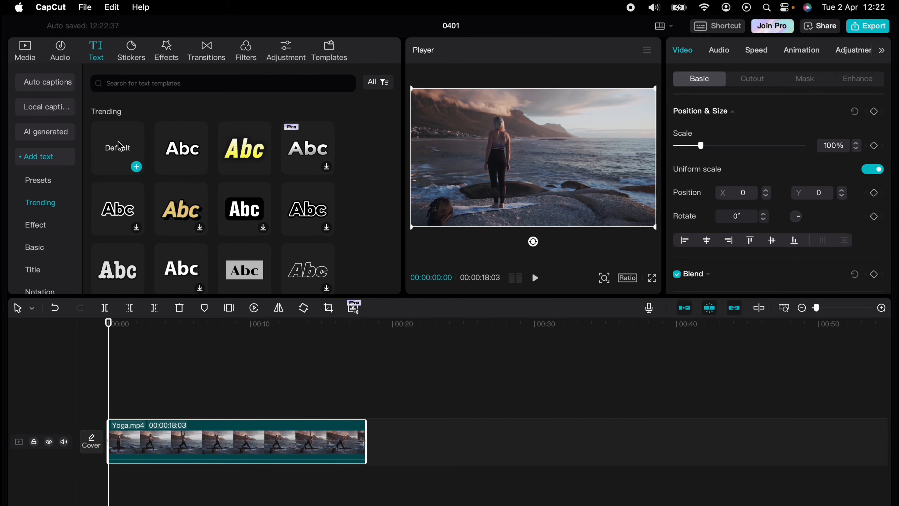
left_click(120, 149)
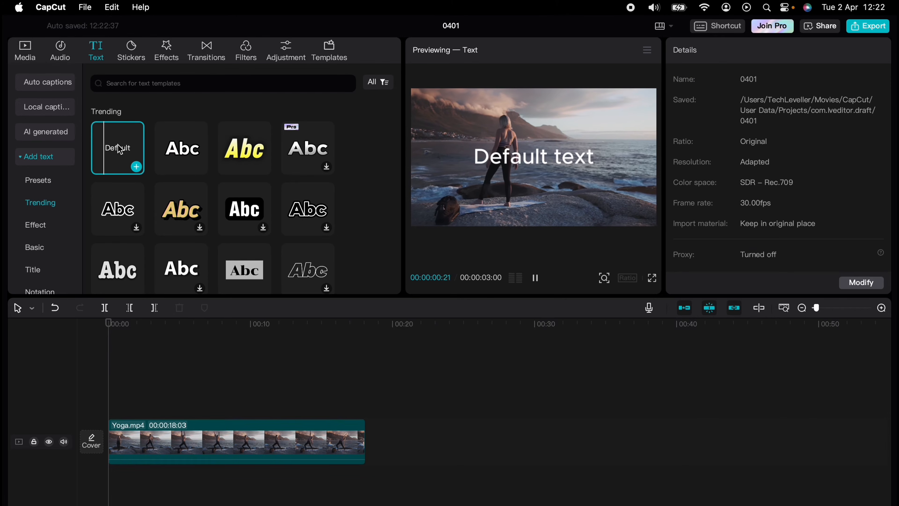
left_click_drag(119, 149, 114, 388)
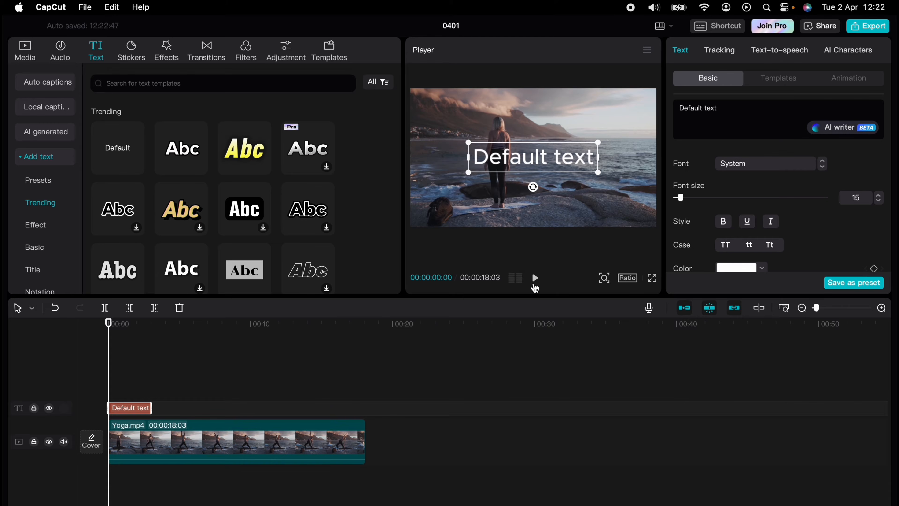
Change the text to 'Yoga' in Sora-Bold and scale it up across the video's middle.
left_click(726, 113)
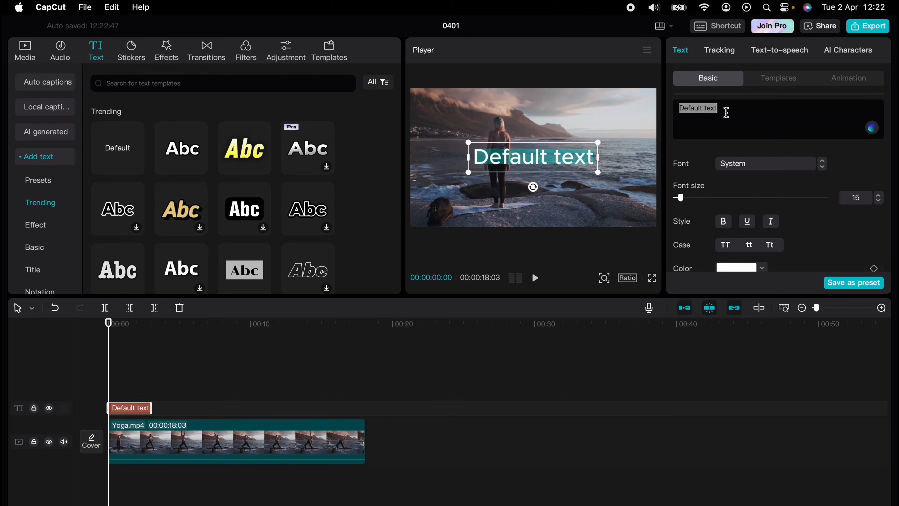
type("Yoga")
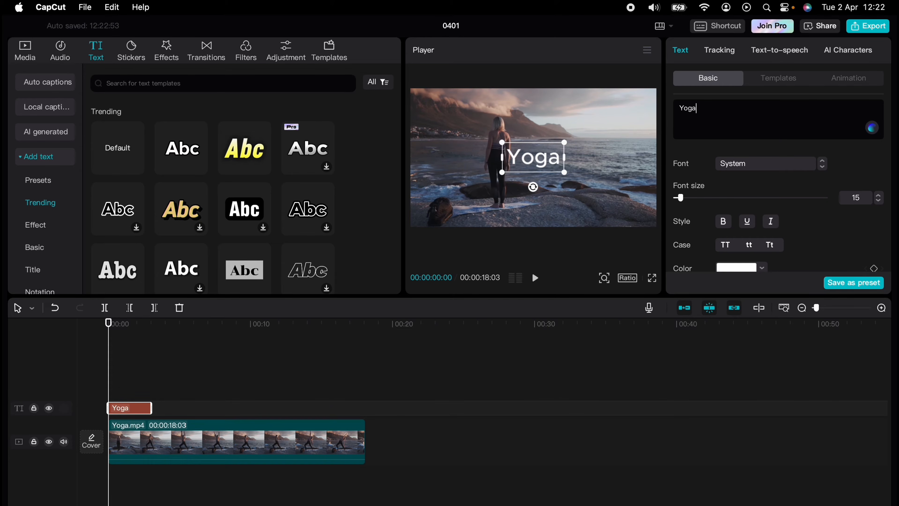
left_click(790, 165)
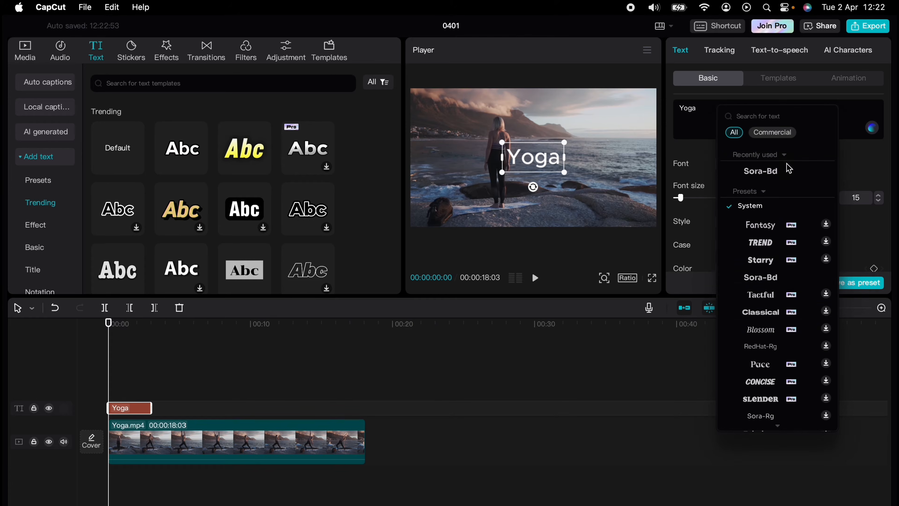
left_click(760, 278)
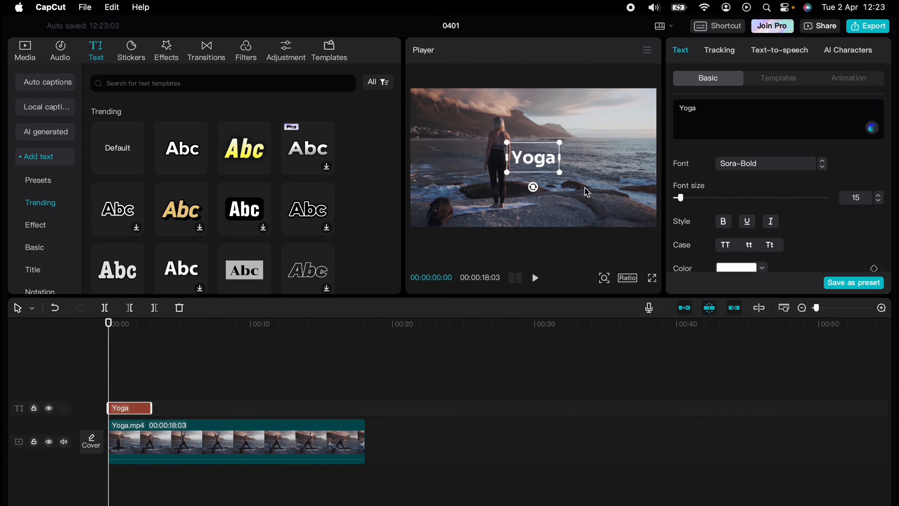
left_click_drag(560, 173, 650, 234)
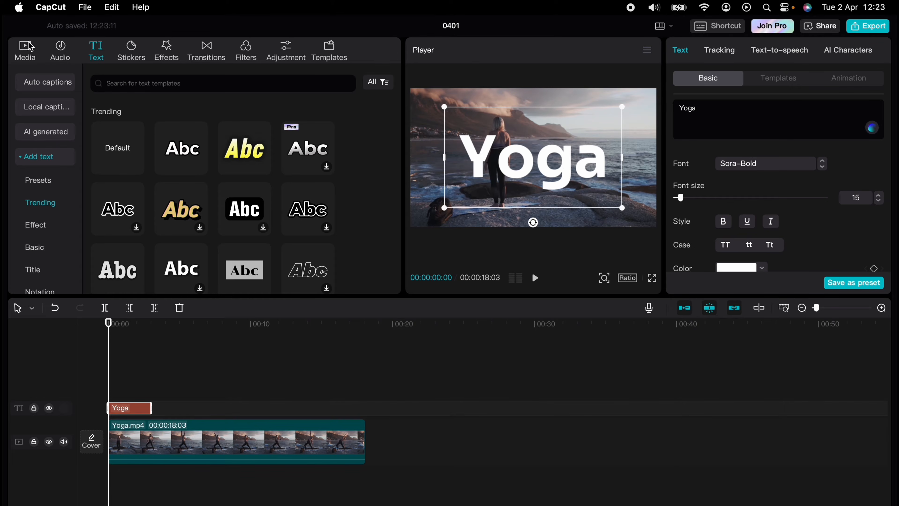
left_click(30, 50)
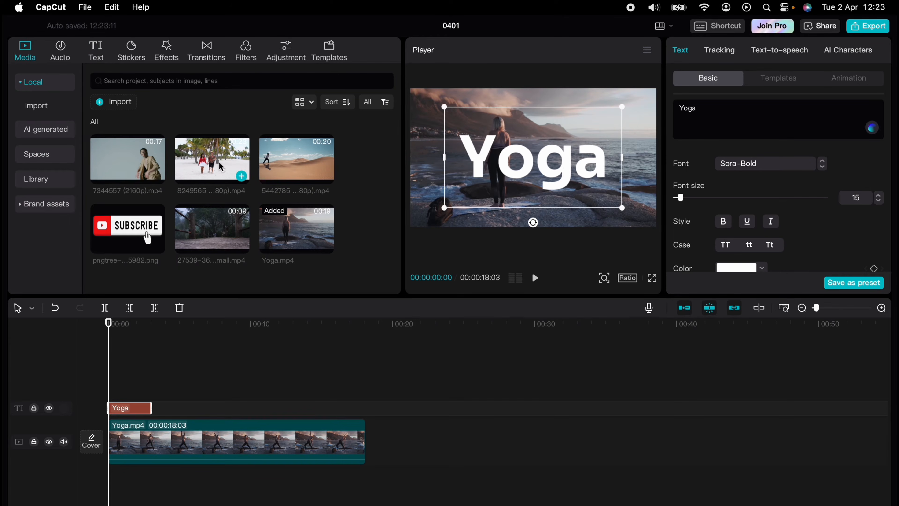
Add a second Yoga.mp4 on top so the Yoga title track sits between two video clips.
left_click_drag(281, 219, 112, 373)
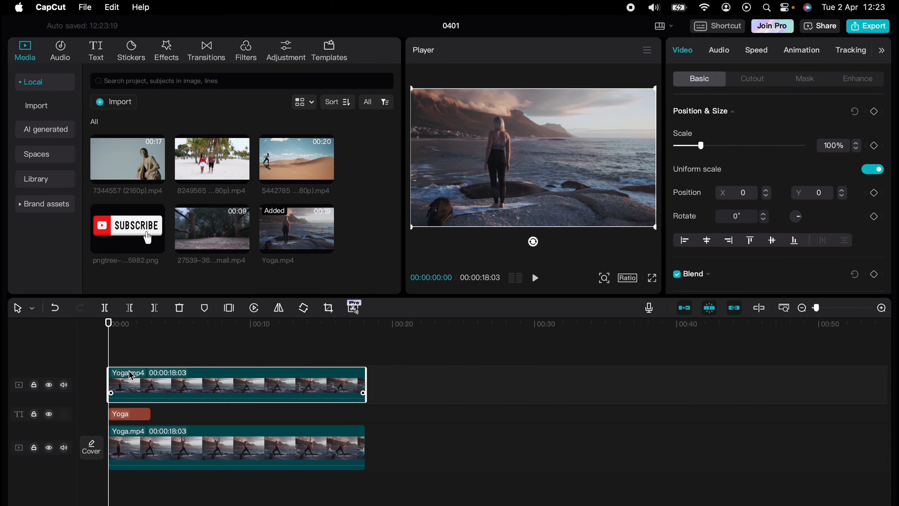
mouse_move(126, 417)
left_mouse_down()
mouse_move(130, 358)
mouse_move(127, 428)
left_mouse_up()
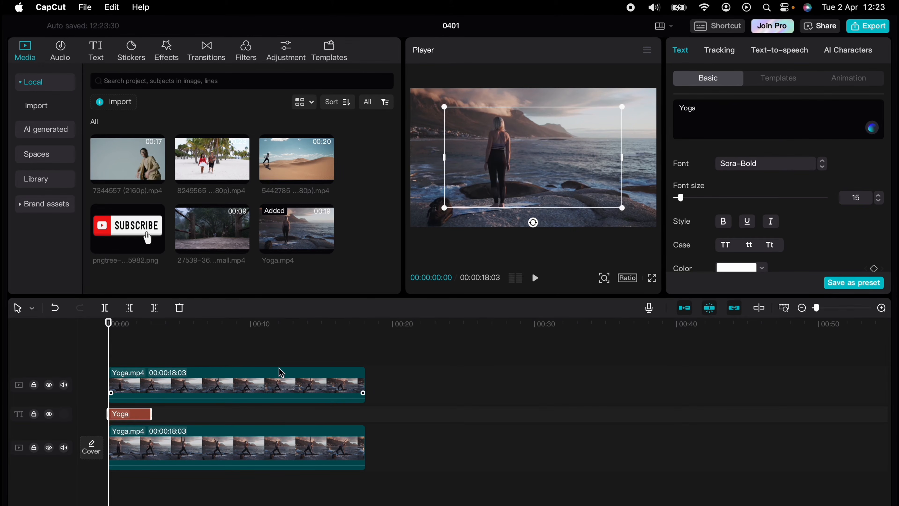
left_click(396, 352)
left_click(166, 397)
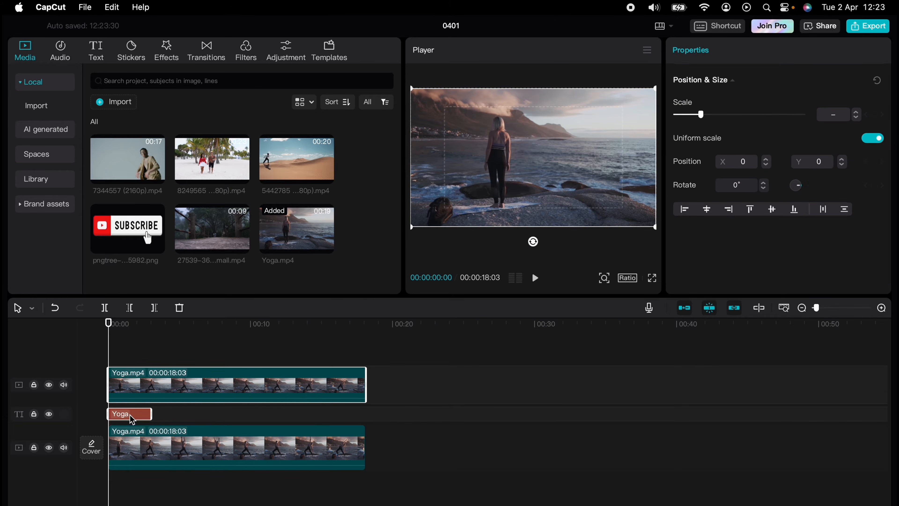
right_click(184, 388)
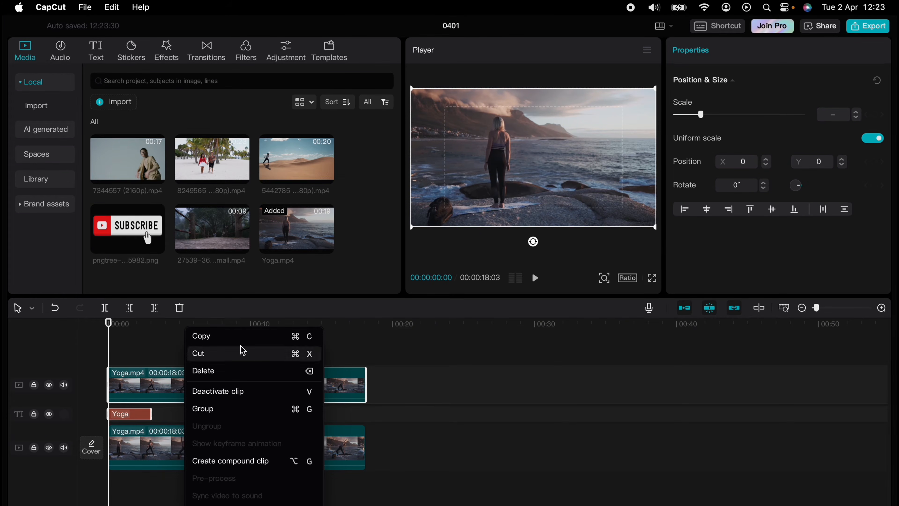
left_click(122, 346)
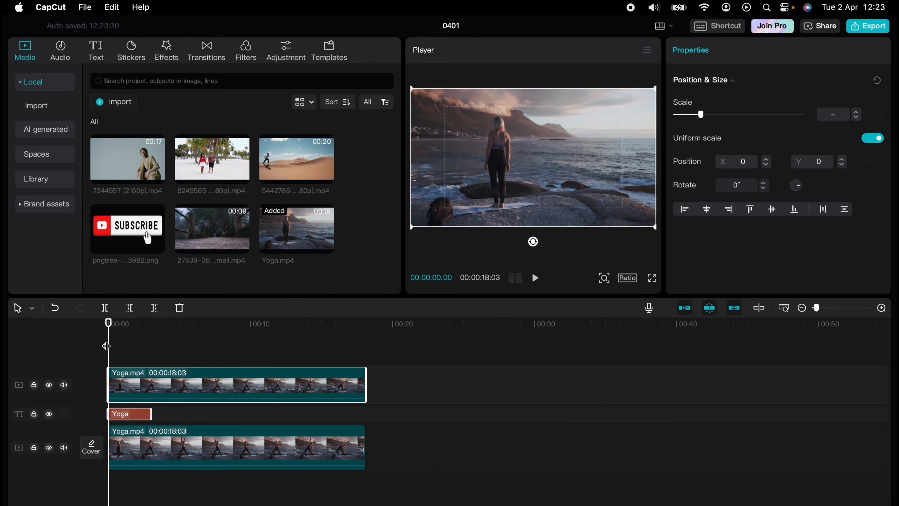
left_click(58, 7)
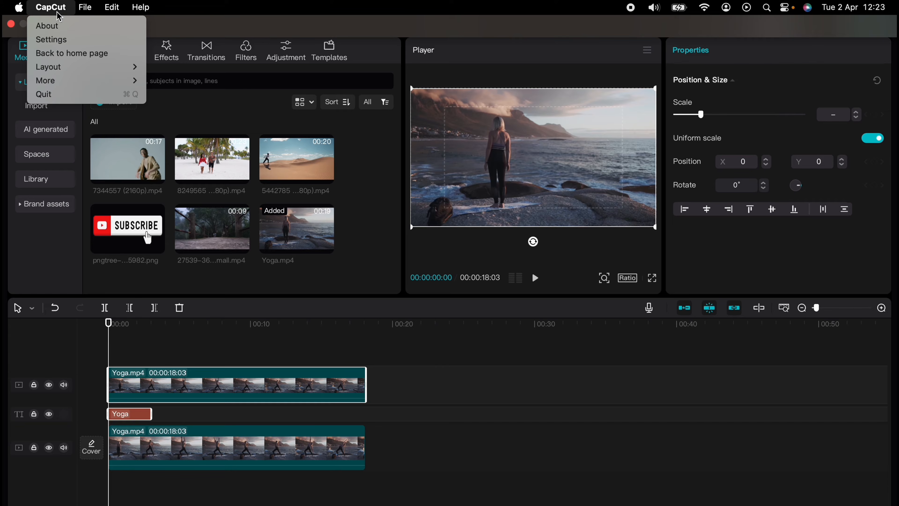
left_click(58, 39)
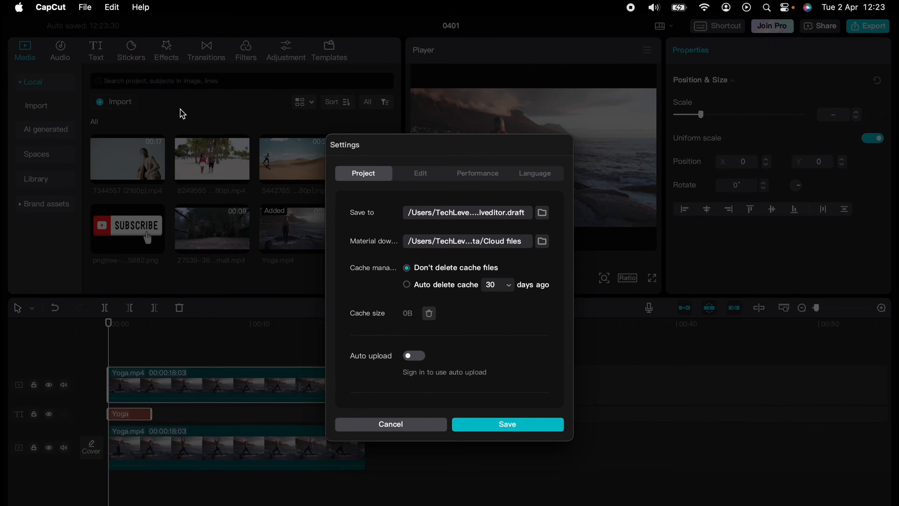
left_click(425, 176)
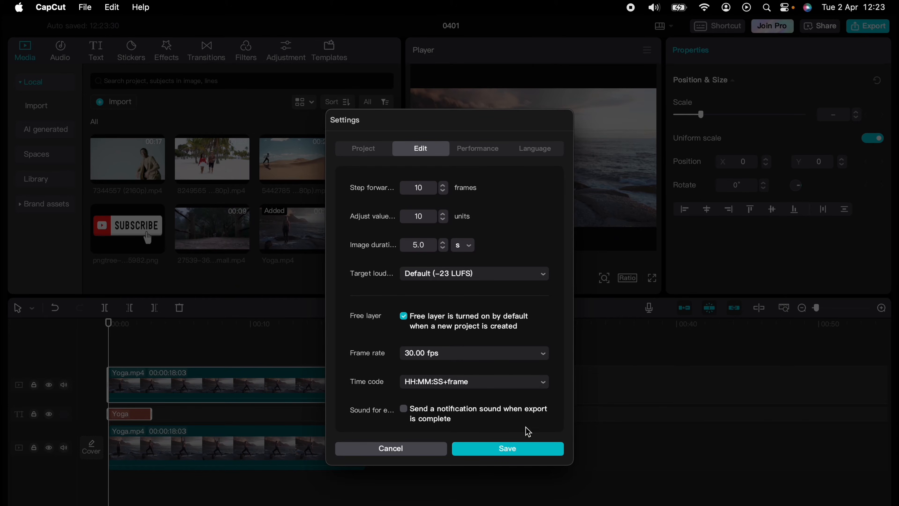
left_click(408, 448)
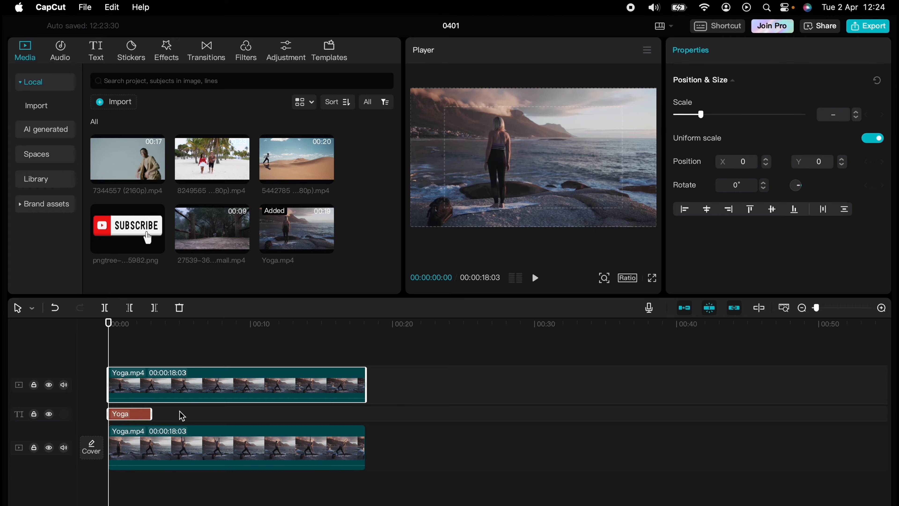
Apply Auto cutout to the top Yoga.mp4 clip to isolate the woman.
left_click(182, 390)
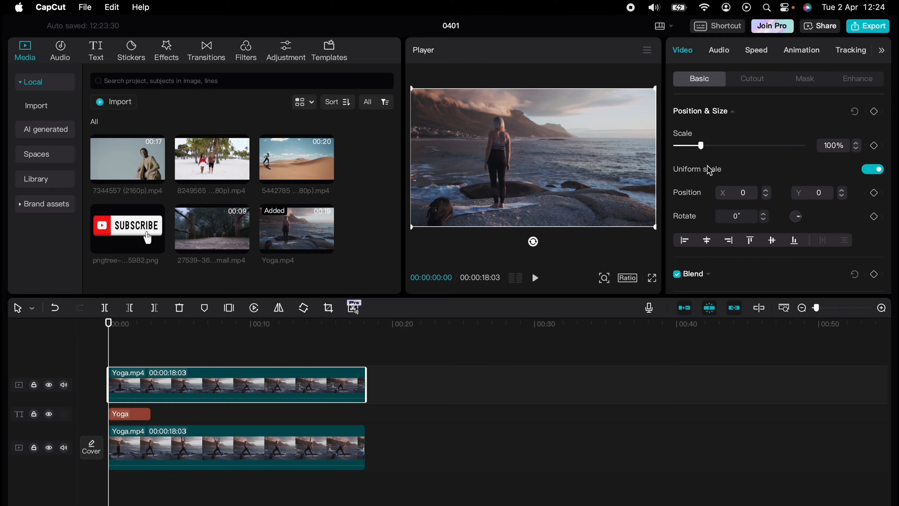
left_click(761, 83)
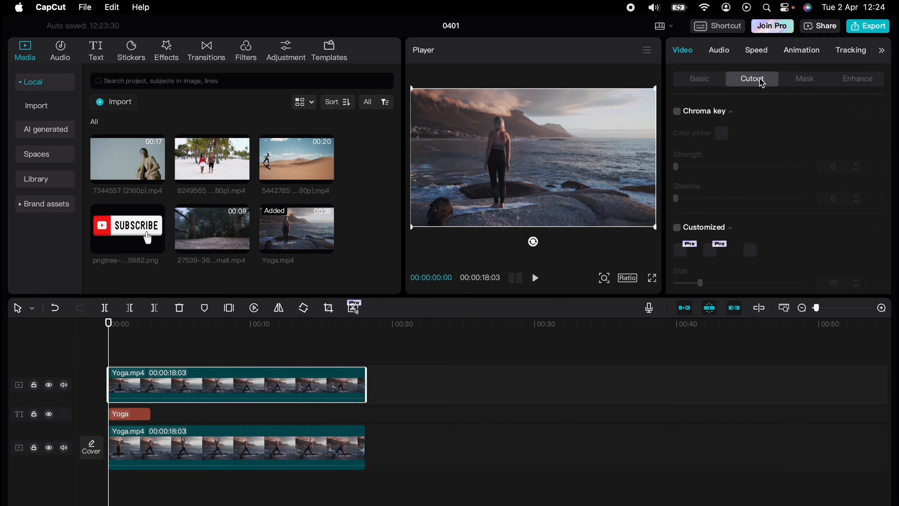
scroll(765, 161, "down", 4)
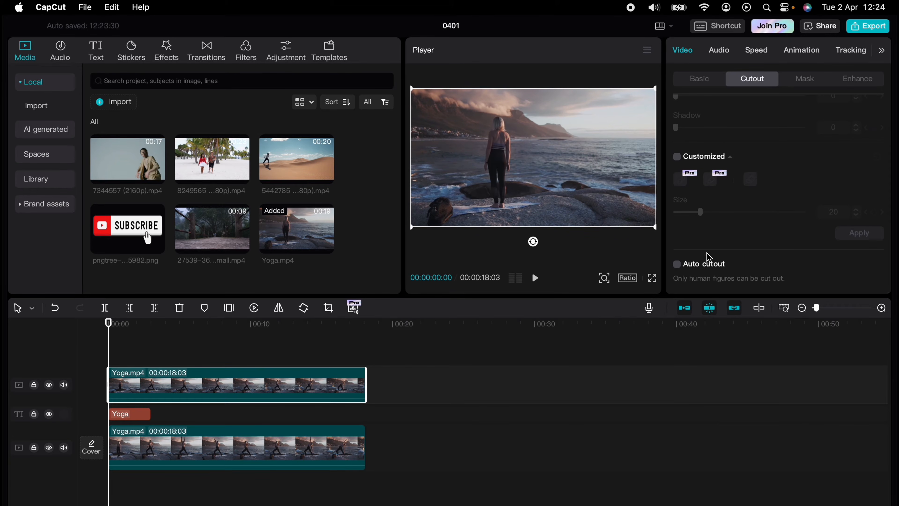
left_click(677, 264)
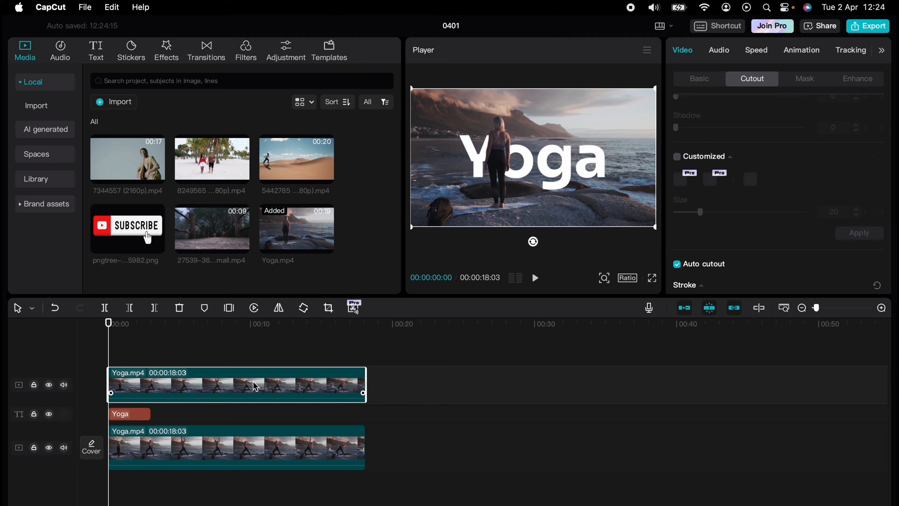
Preview playback, then shift the Yoga title clip later on its track.
key("space")
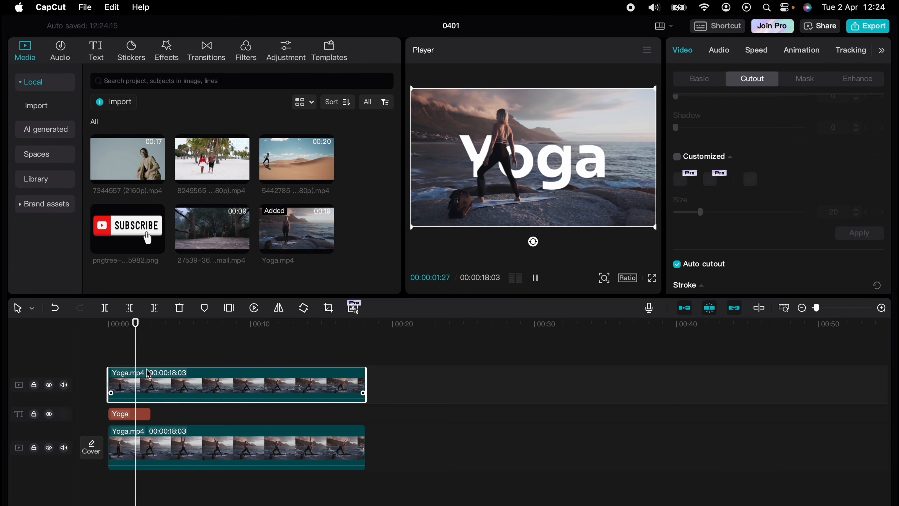
key("space")
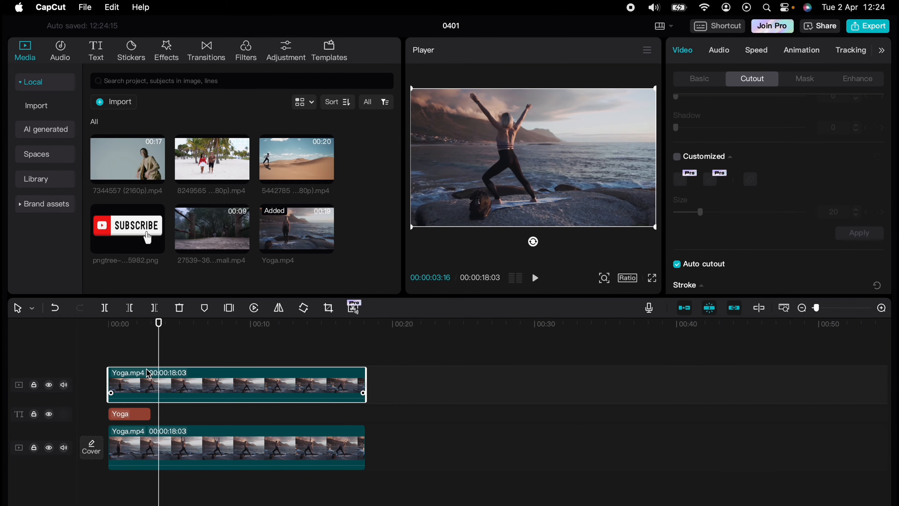
left_click_drag(132, 414, 163, 411)
Extend the Yoga title clip from the start to near the video's end and set font size 25.
left_click(119, 363)
left_click_drag(119, 363, 110, 364)
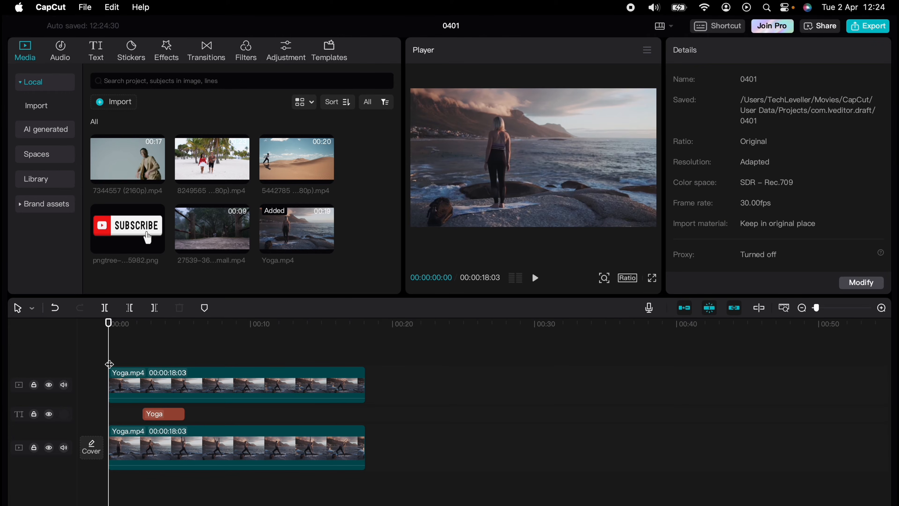
key("space")
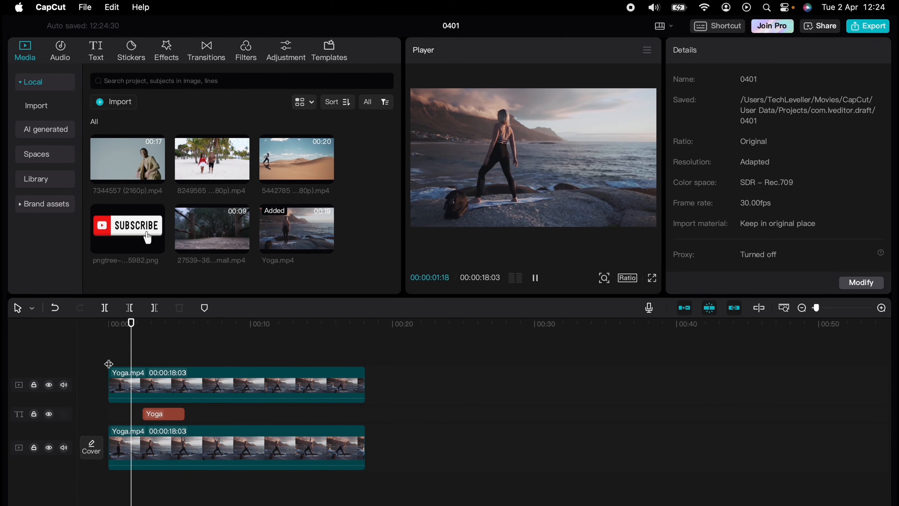
key("space")
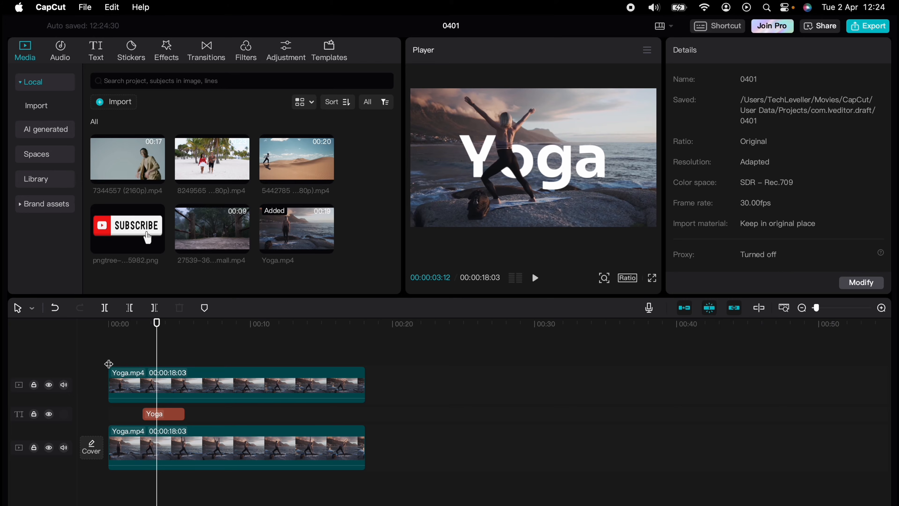
left_click(155, 414)
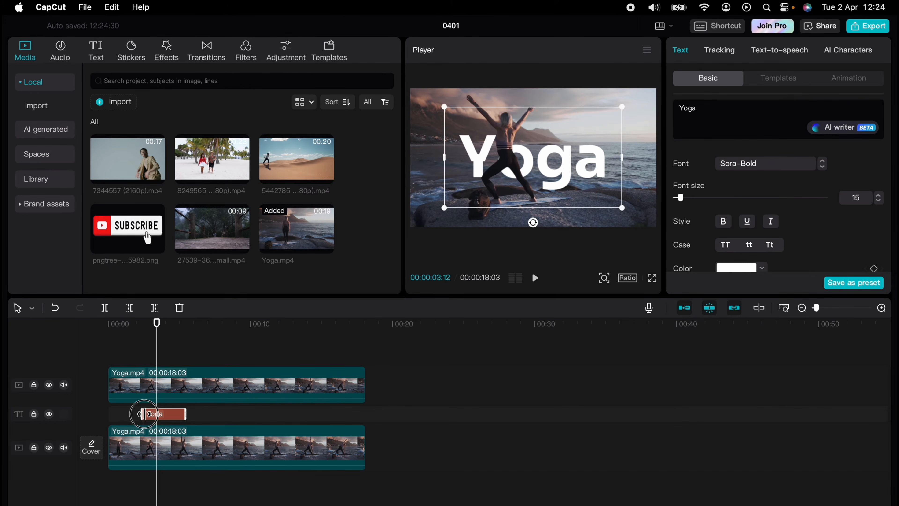
left_click_drag(144, 413, 106, 413)
left_click_drag(185, 414, 356, 414)
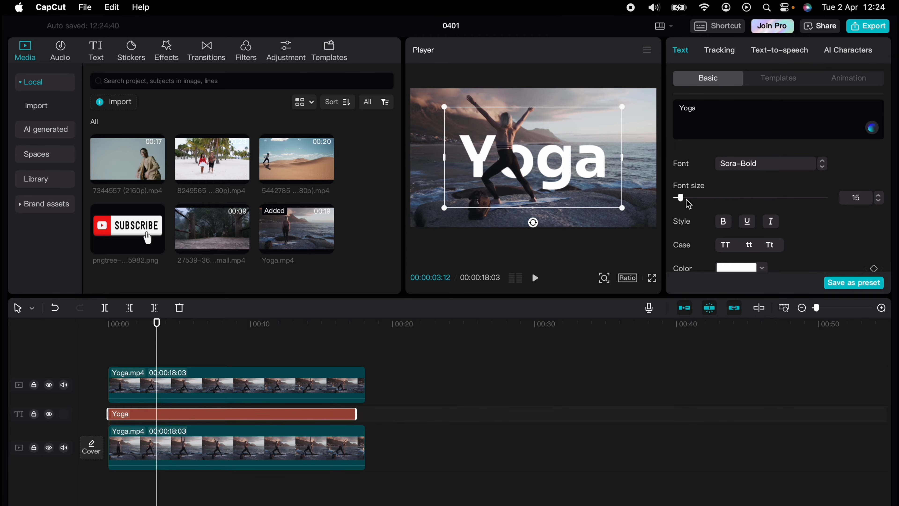
mouse_move(687, 201)
left_mouse_down()
mouse_move(699, 203)
mouse_move(687, 200)
left_mouse_up()
Try uppercase and lowercase, keep 'Yoga' capitalised, and make the title bold.
left_click(726, 245)
left_click(748, 245)
left_click(770, 244)
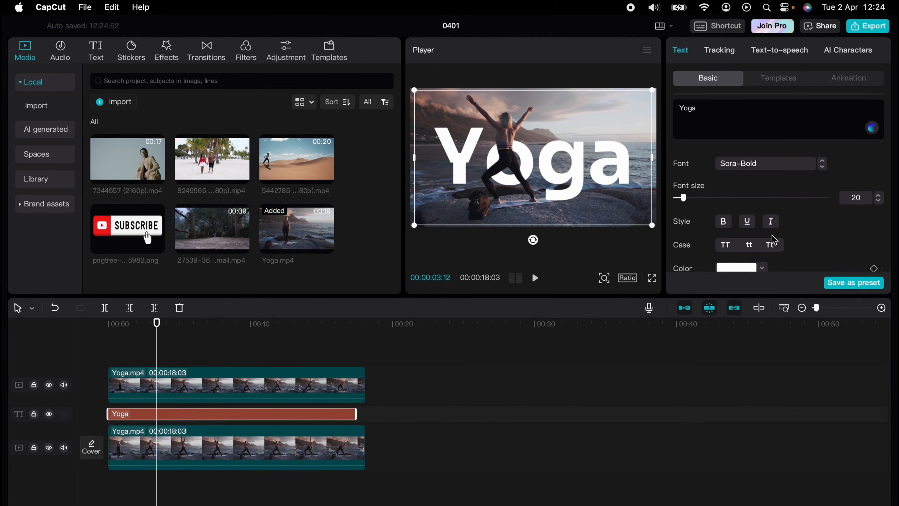
left_click(724, 222)
Colour the Yoga title cyan (00CDE5) after trying red and dark magenta.
scroll(737, 230, "down", 2)
left_click(761, 235)
left_click(748, 389)
left_click(748, 417)
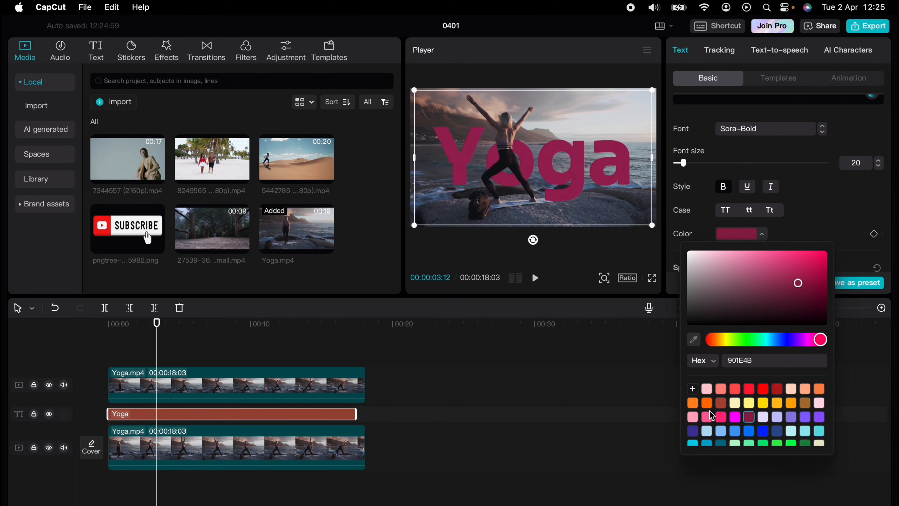
scroll(709, 411, "down", 2)
left_click(693, 416)
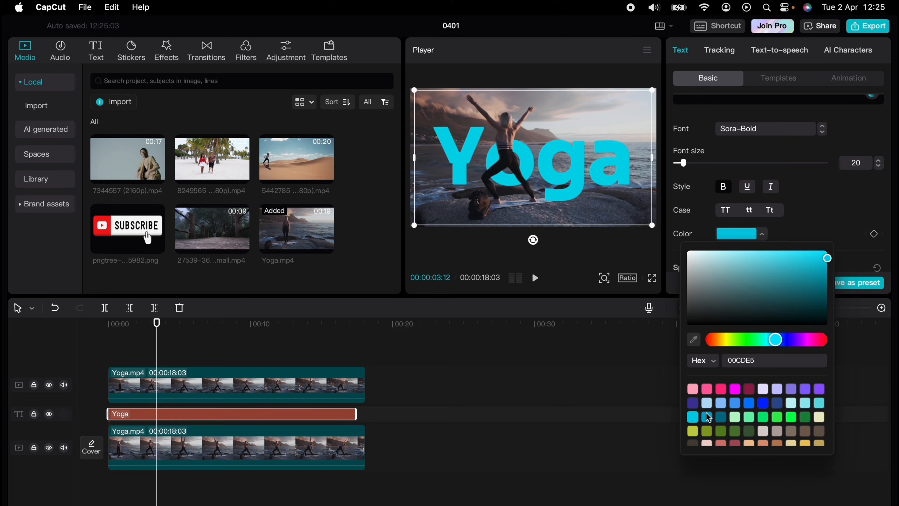
scroll(722, 419, "down", 1)
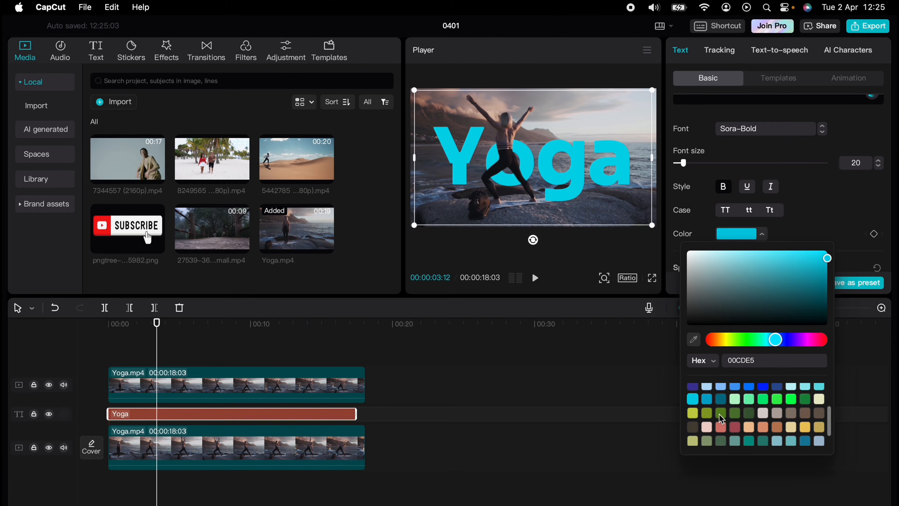
scroll(720, 414, "up", 3)
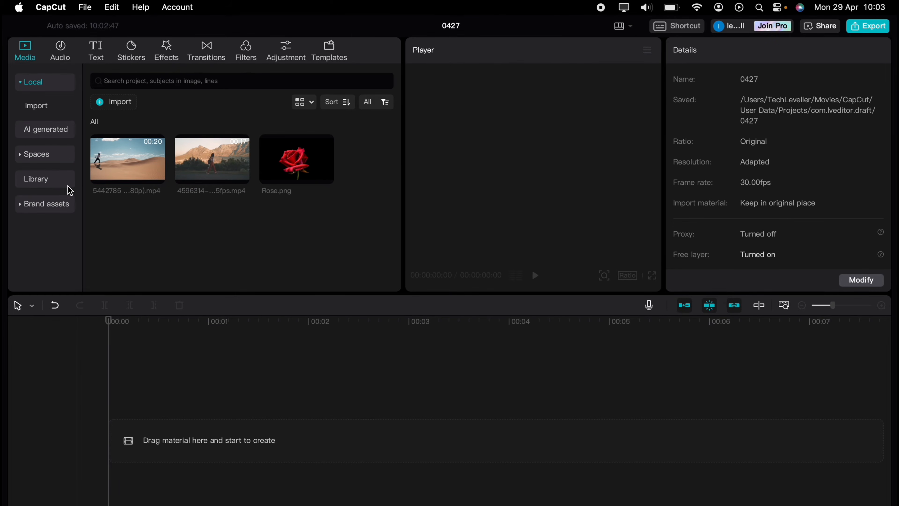
Drag the black stock clip from the Library onto project 0427's empty timeline.
left_click(36, 179)
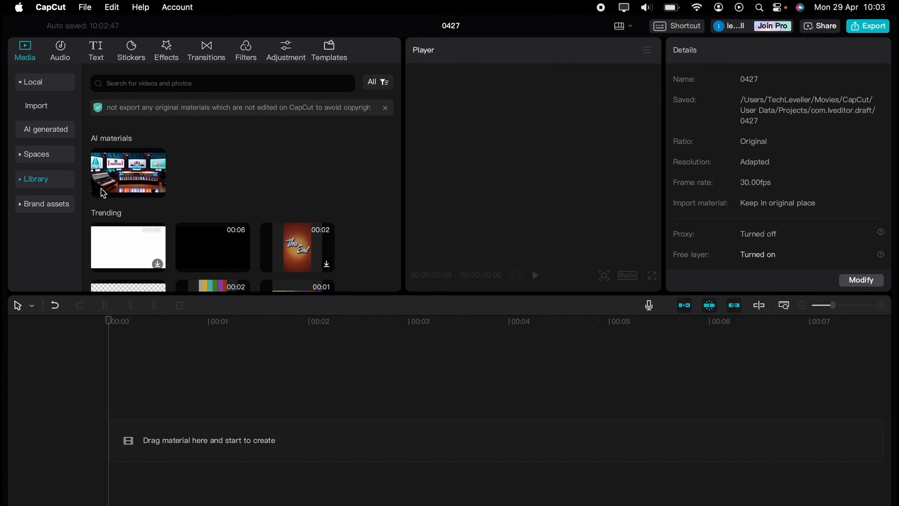
left_click_drag(190, 243, 136, 418)
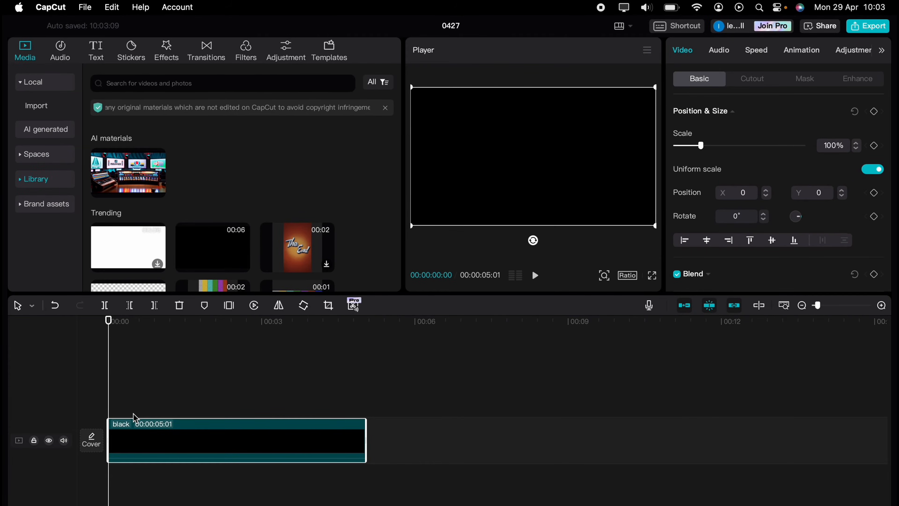
Add a Default text clip, stretch it to the black clip's length and change the text to 'SPLIT'.
left_click(96, 50)
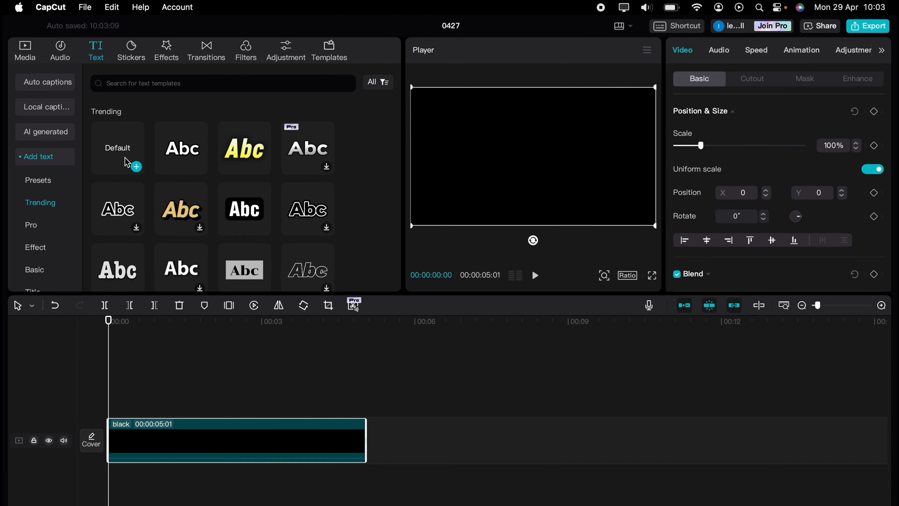
left_click_drag(122, 152, 113, 406)
left_click_drag(261, 407, 366, 406)
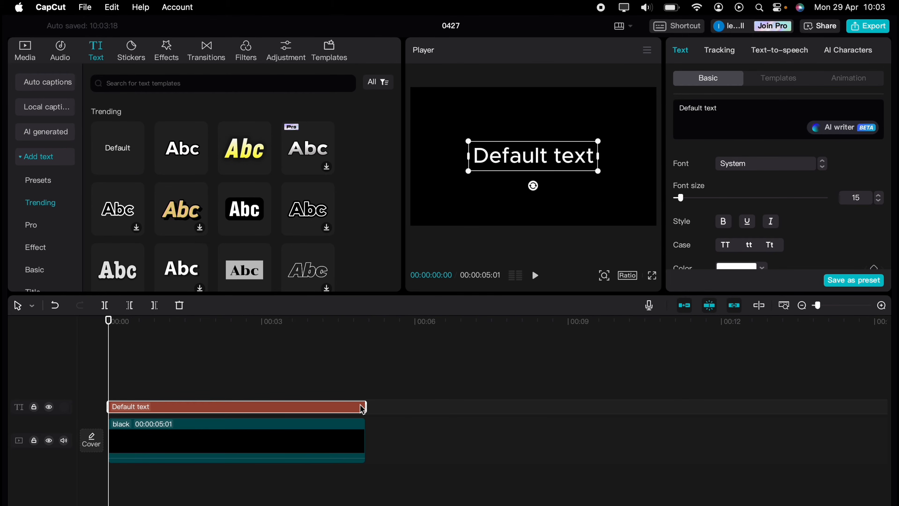
triple_click(721, 107)
type("S")
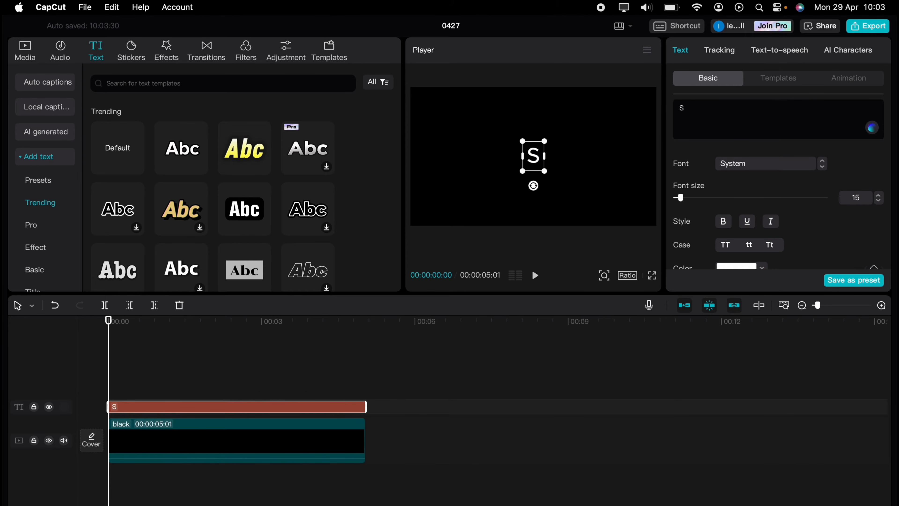
type("PL")
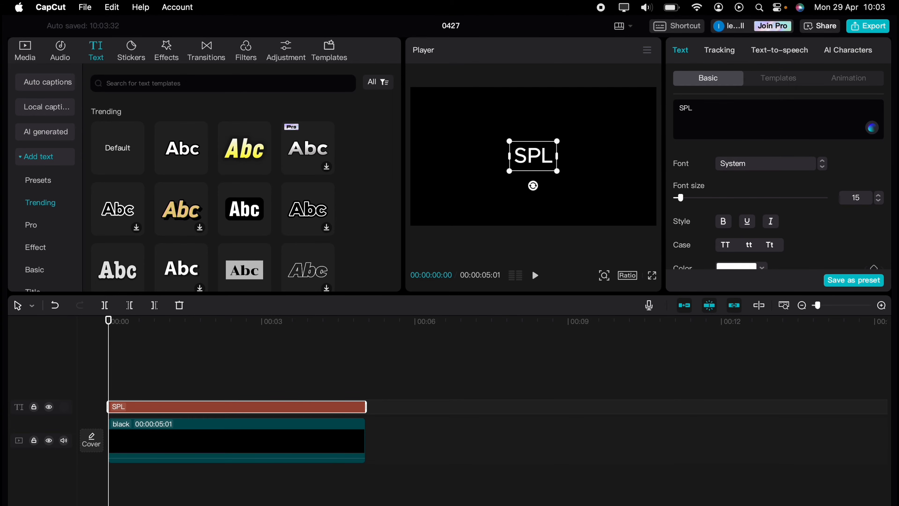
type("IT")
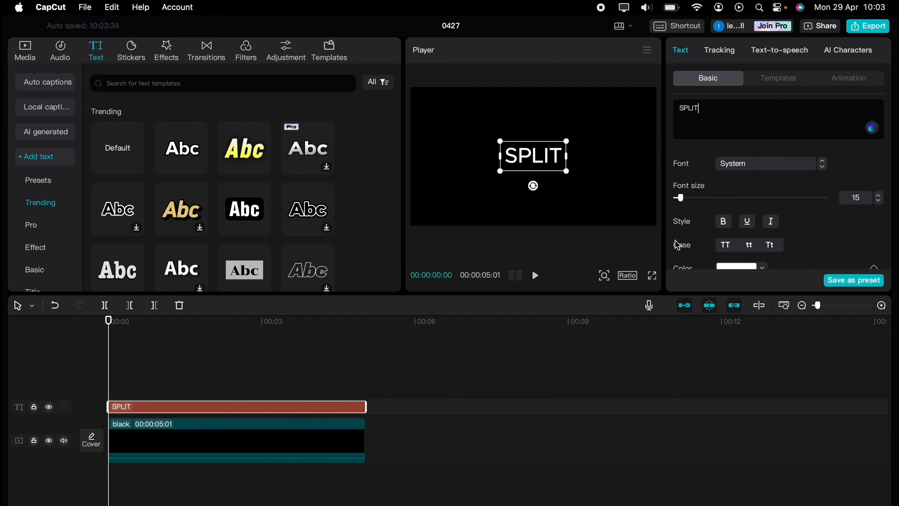
Set SPLIT in Kanit-Black, enlarge it to fill the frame, and raise font size to 17.
left_click(808, 163)
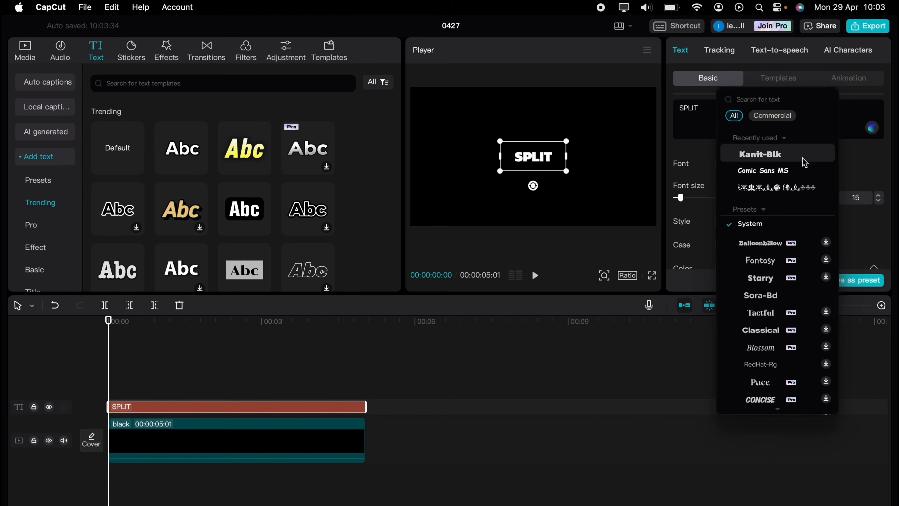
left_click(786, 156)
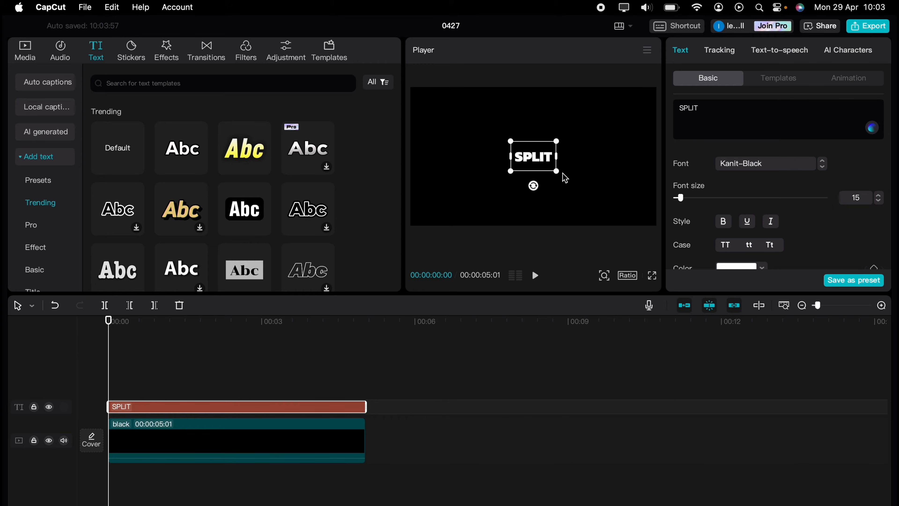
left_click_drag(557, 171, 648, 231)
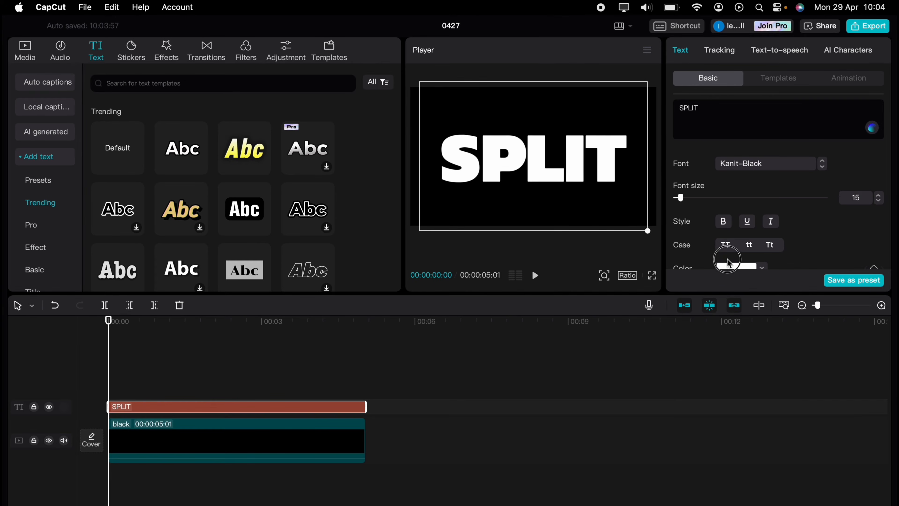
left_click(881, 195)
left_click(880, 195)
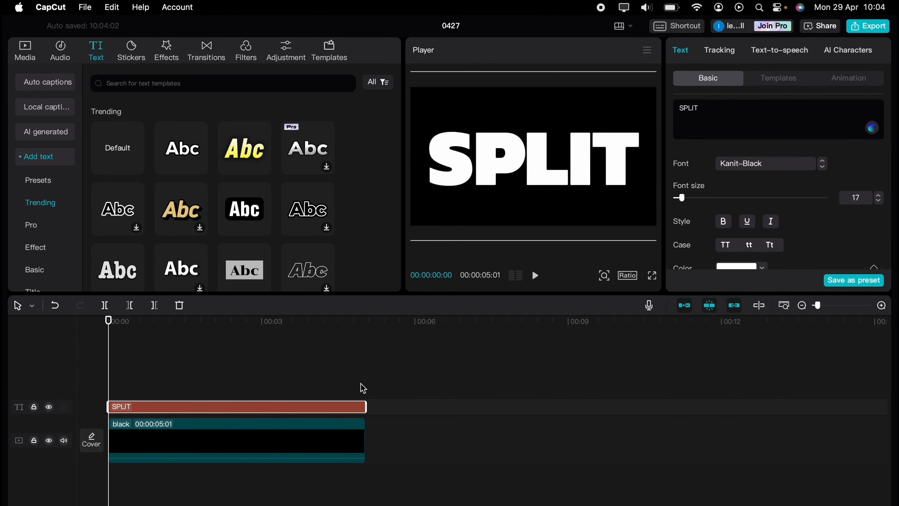
left_click(411, 378)
left_click(276, 443)
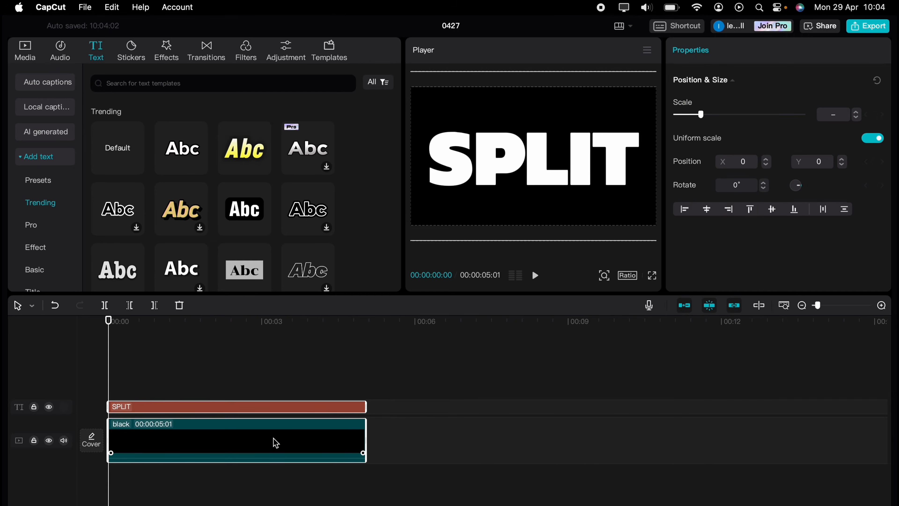
Merge SPLIT and the black clip into a compound clip, then add the desert footage from local media.
right_click(275, 442)
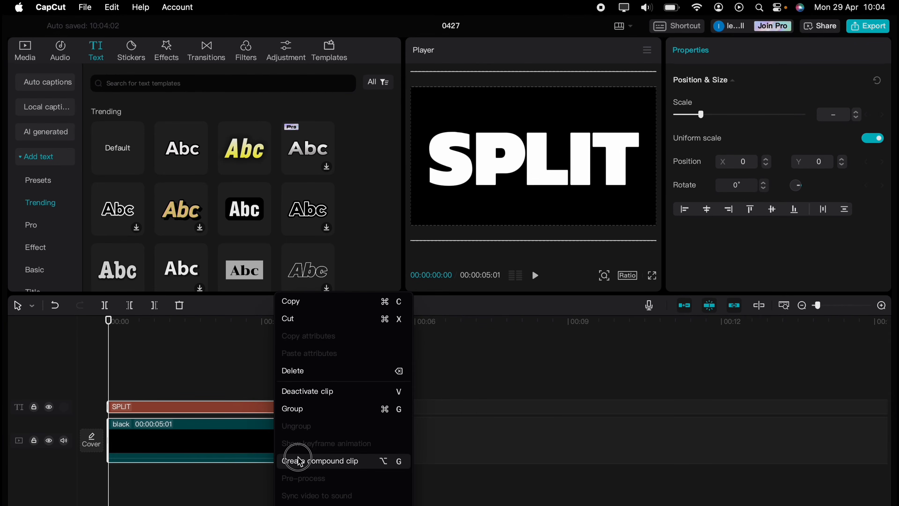
left_click(294, 460)
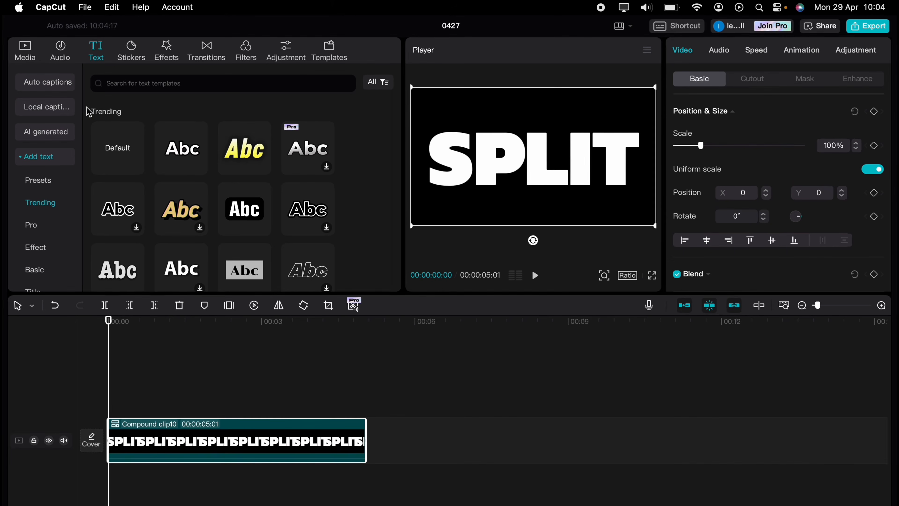
left_click(28, 57)
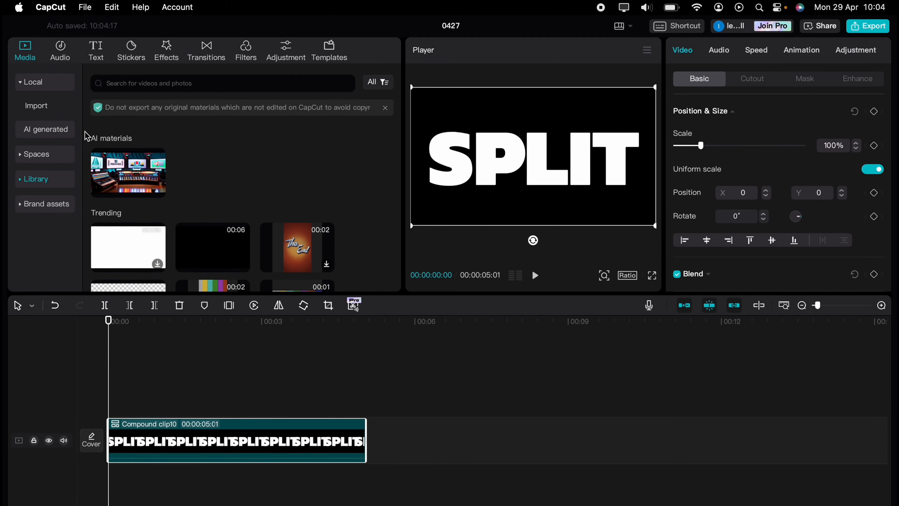
left_click(49, 84)
left_click(49, 83)
left_click(39, 109)
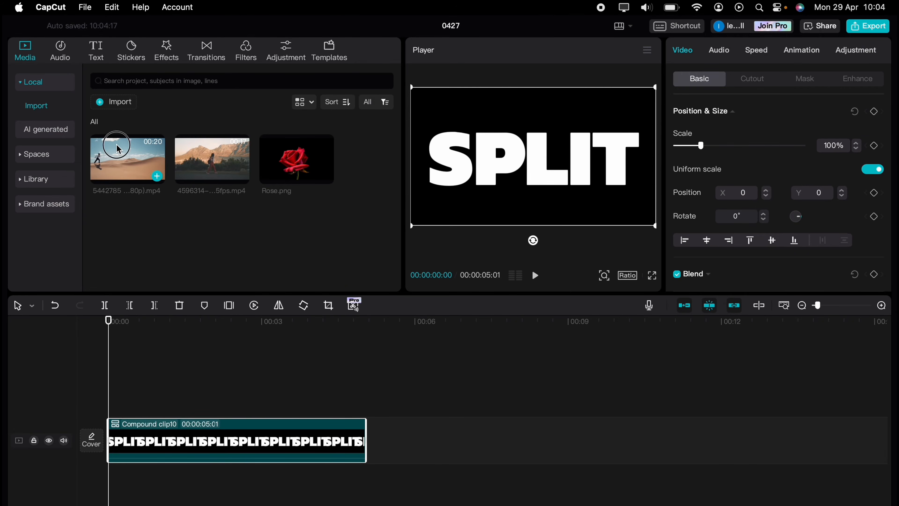
left_click_drag(118, 149, 115, 481)
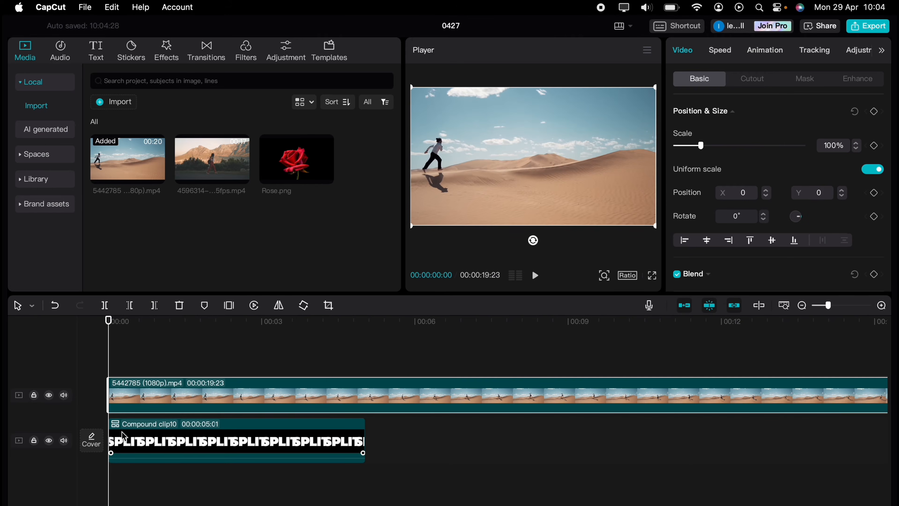
Move the SPLIT compound clip above the desert video and trim the video to 00:00:05:01.
left_click_drag(137, 448, 141, 394)
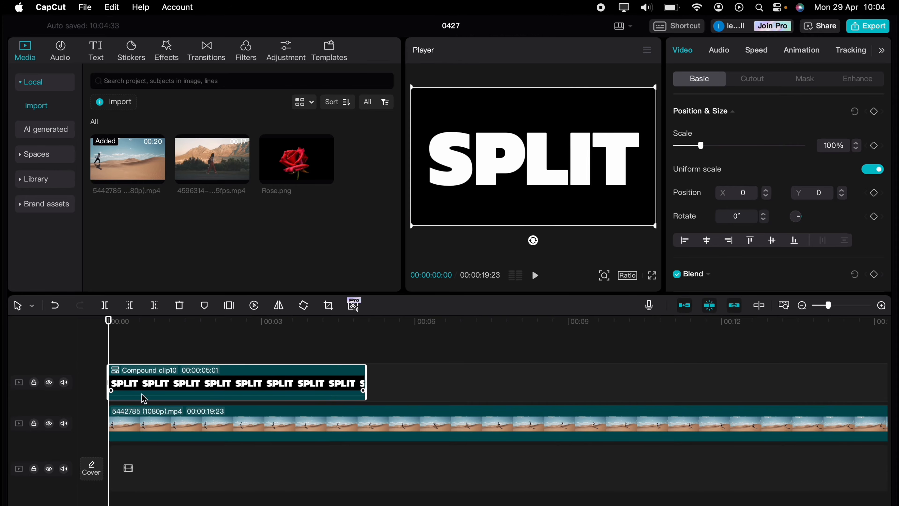
left_click(358, 429)
scroll(483, 432, "right", 5)
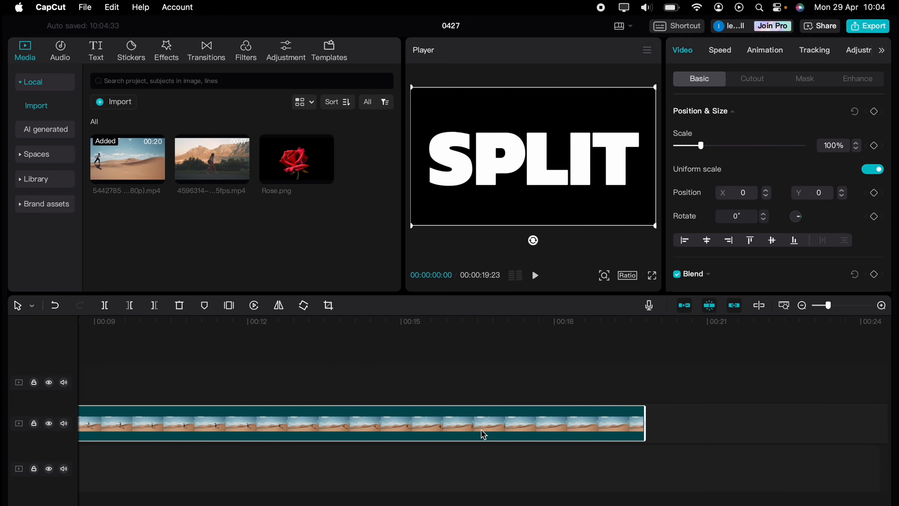
left_click_drag(642, 424, 115, 438)
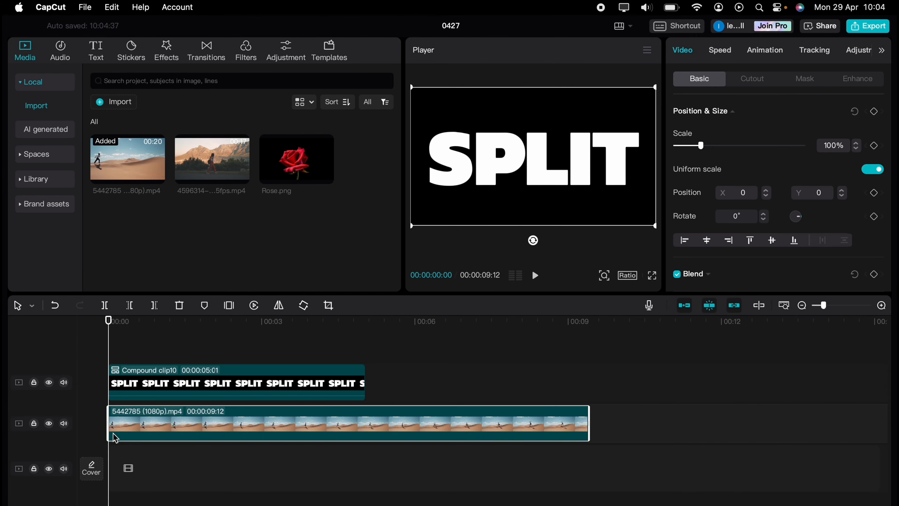
left_click_drag(589, 421, 366, 414)
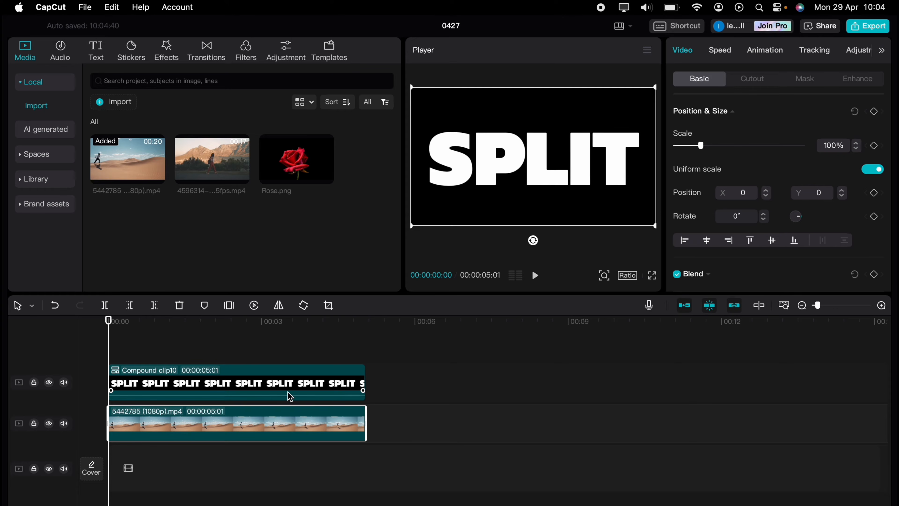
Set the SPLIT compound clip's blend mode to Multiply so the desert shows through the letters.
left_click(250, 370)
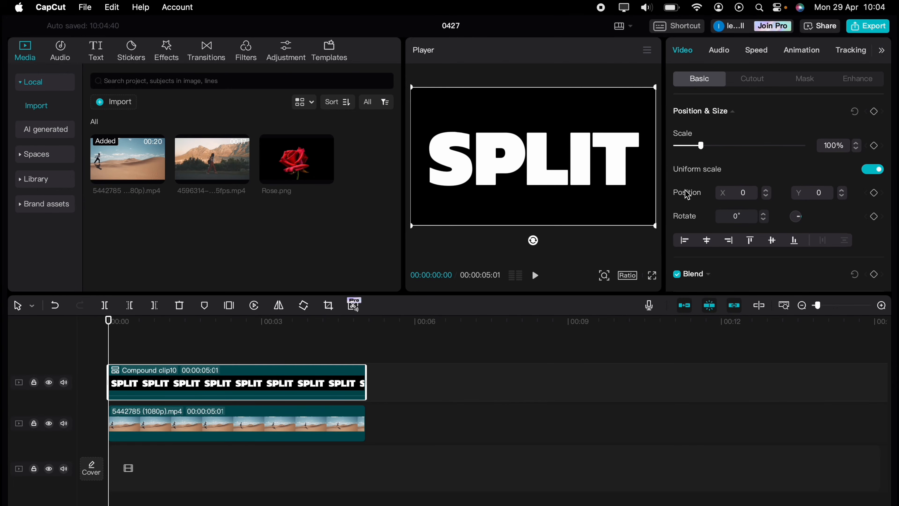
scroll(694, 196, "down", 3)
left_click(708, 201)
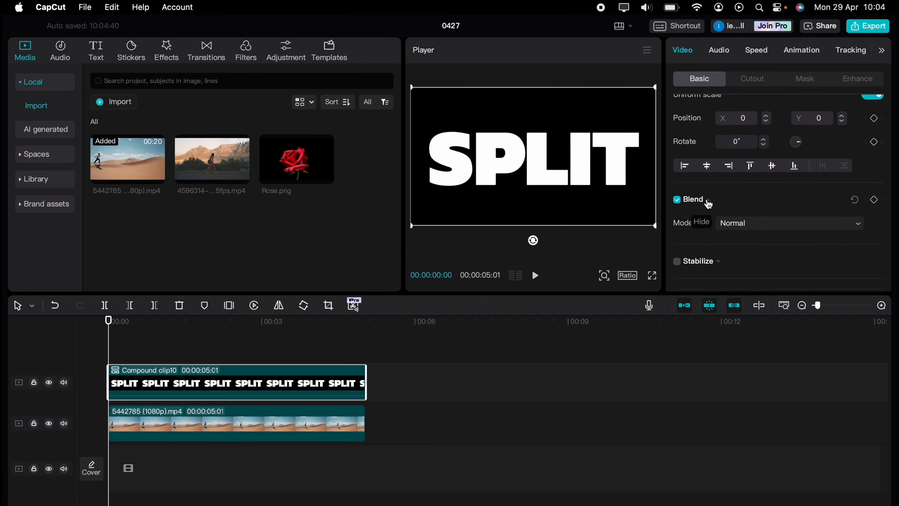
scroll(684, 227, "down", 3)
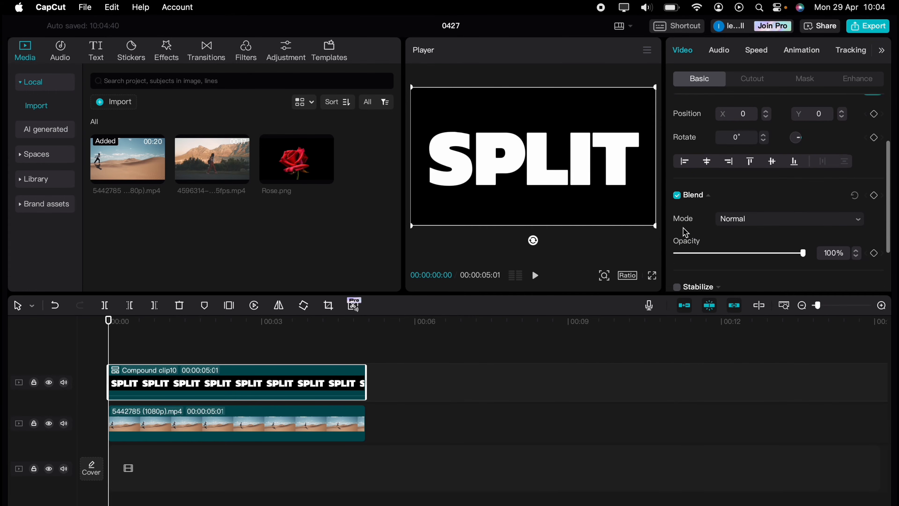
left_click(747, 171)
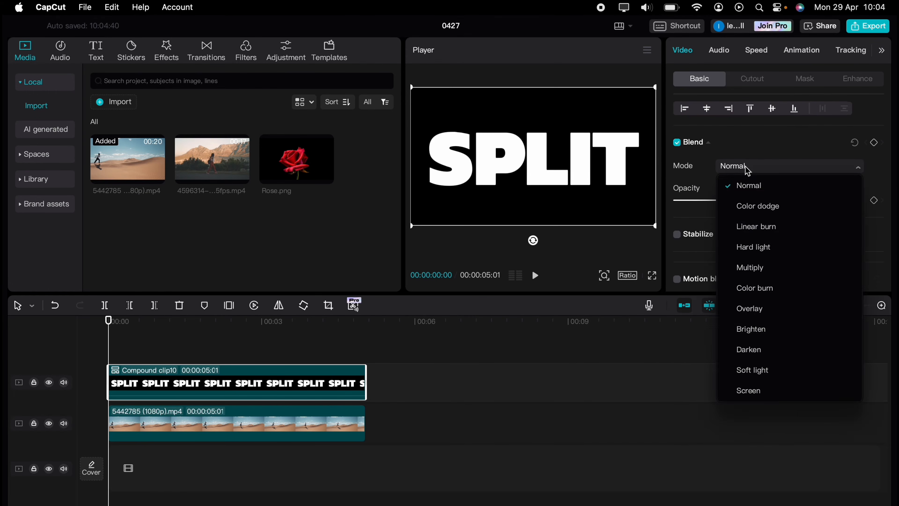
left_click(754, 268)
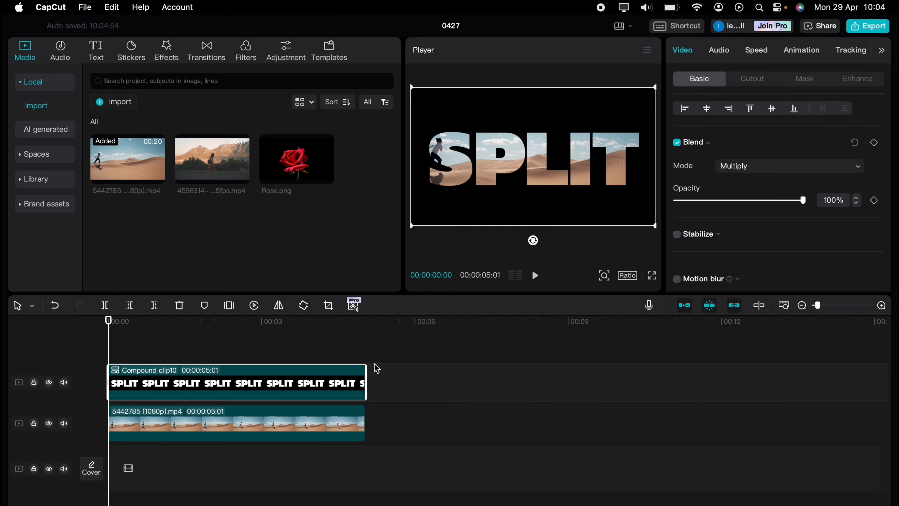
right_click(278, 388)
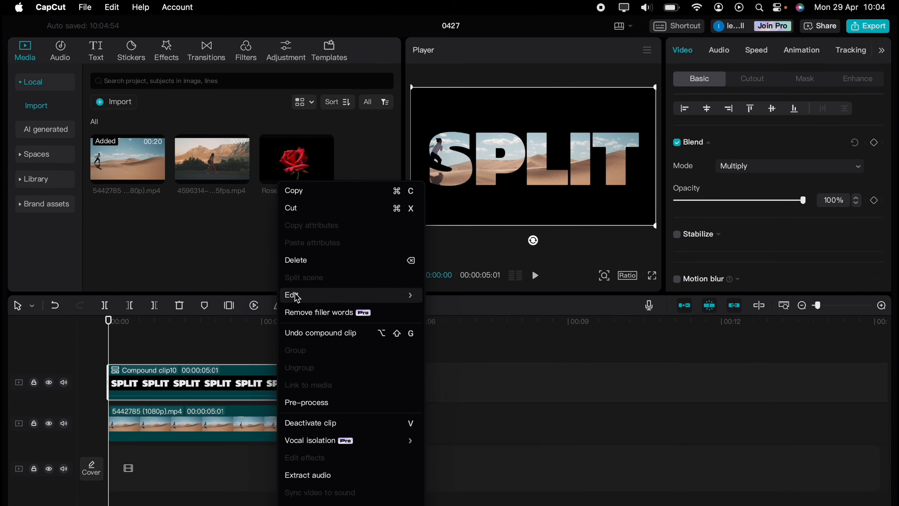
Copy the SPLIT compound clip onto a new top track and hide that track.
left_click(305, 194)
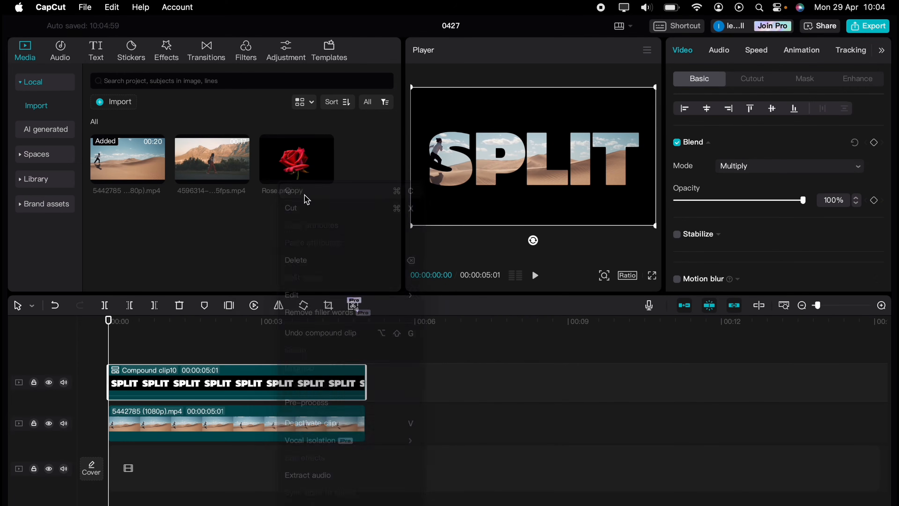
right_click(198, 340)
left_click(212, 348)
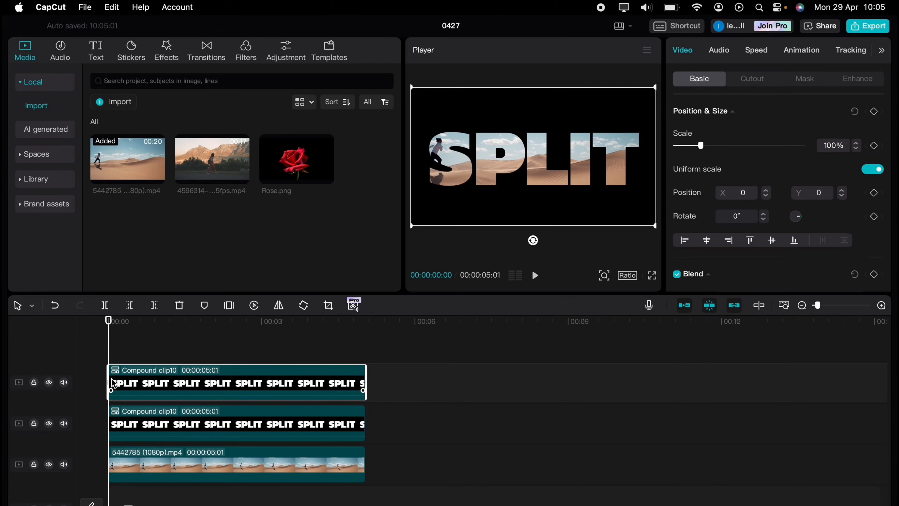
left_click(49, 383)
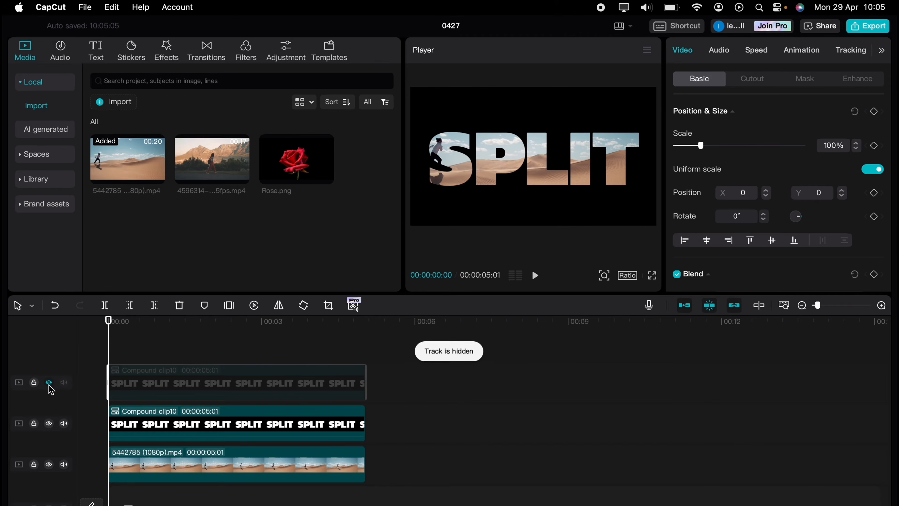
left_click(128, 416)
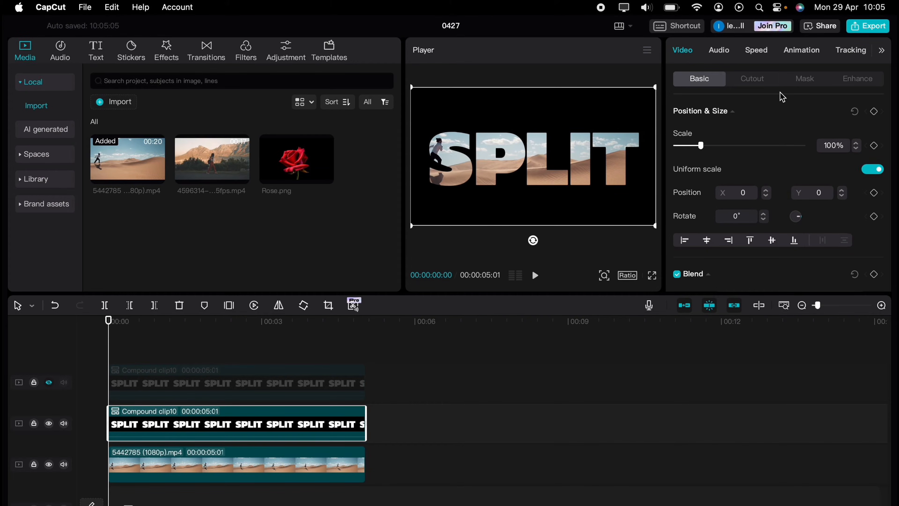
Give the second-track SPLIT clip a Horizontal mask keyframed from about 1 s to 3 s, sliding up to Y 538.
left_click(801, 81)
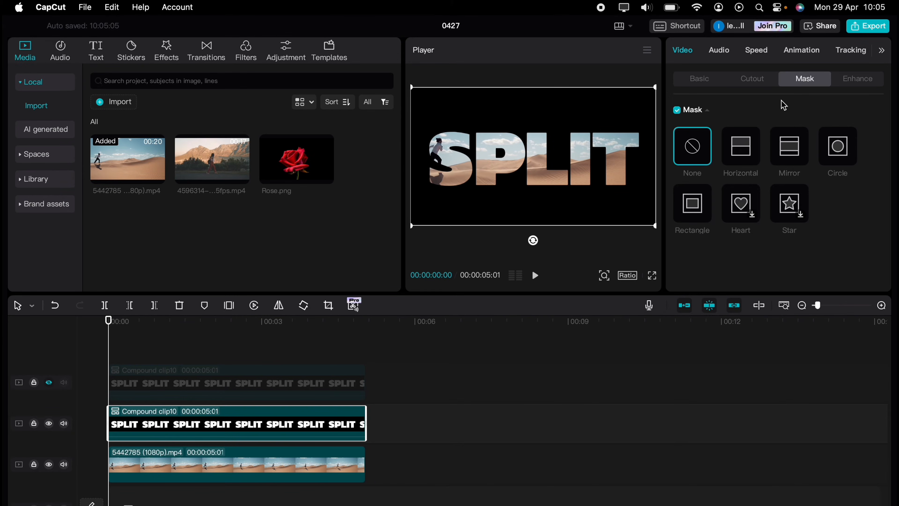
left_click(741, 145)
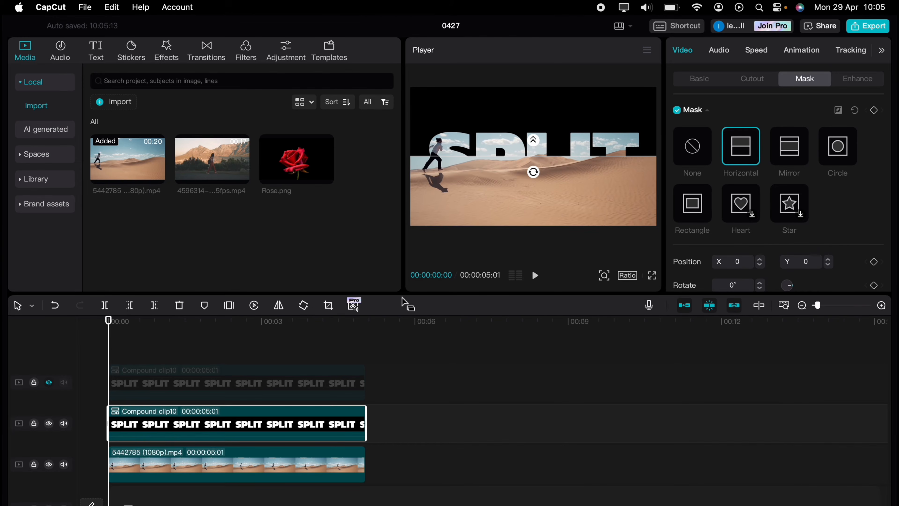
left_click_drag(108, 353, 173, 350)
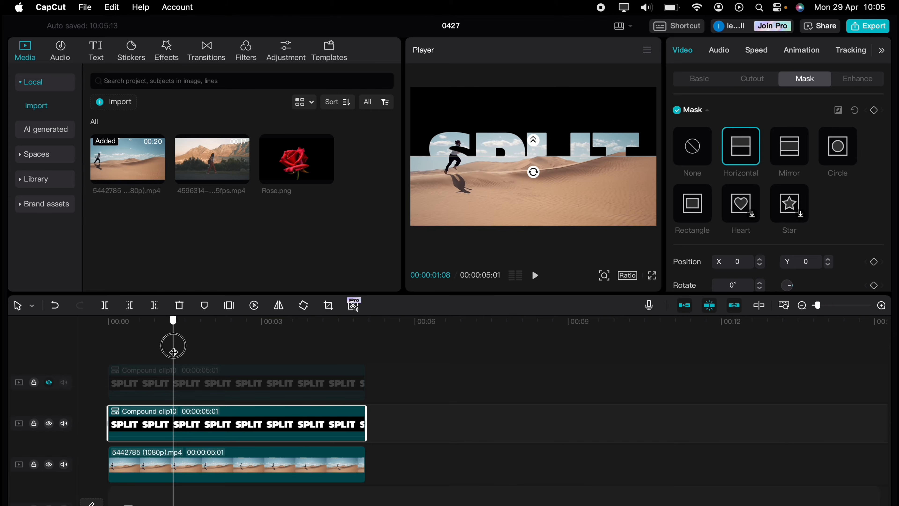
left_click(876, 111)
left_click_drag(174, 350, 279, 355)
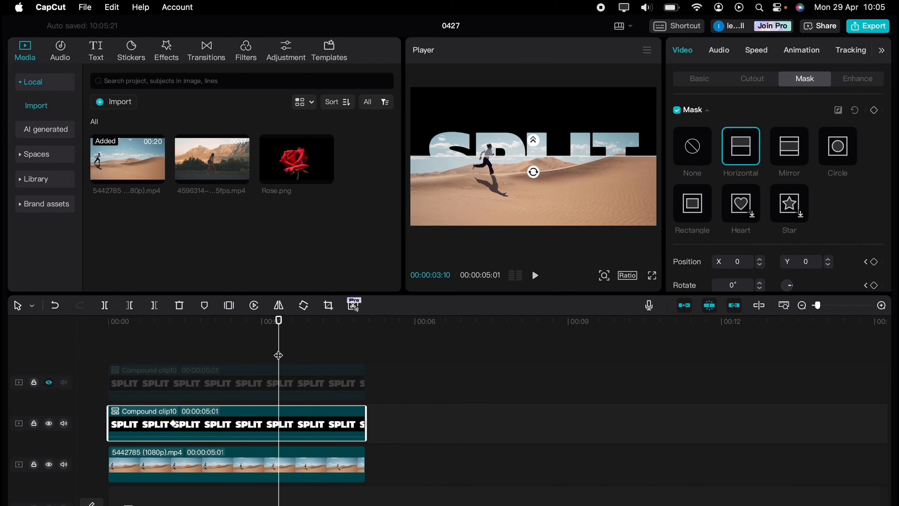
left_click_drag(518, 158, 519, 90)
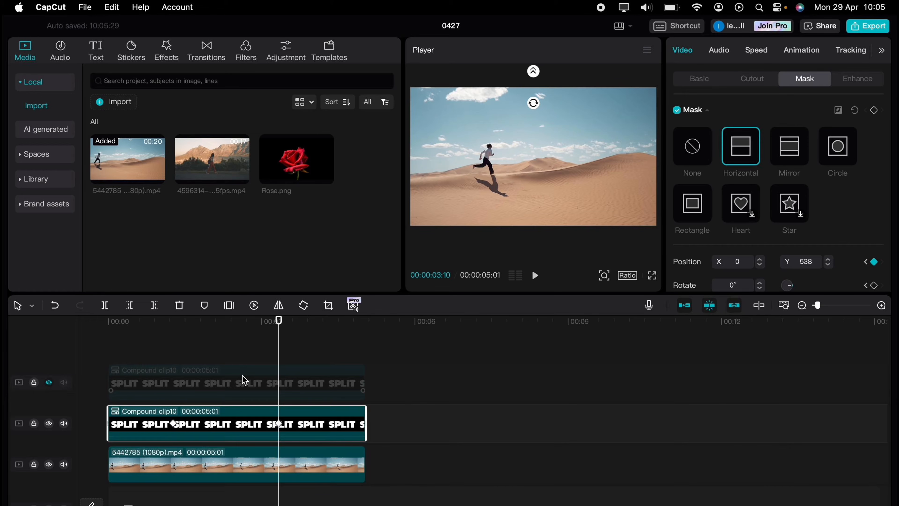
left_click(214, 381)
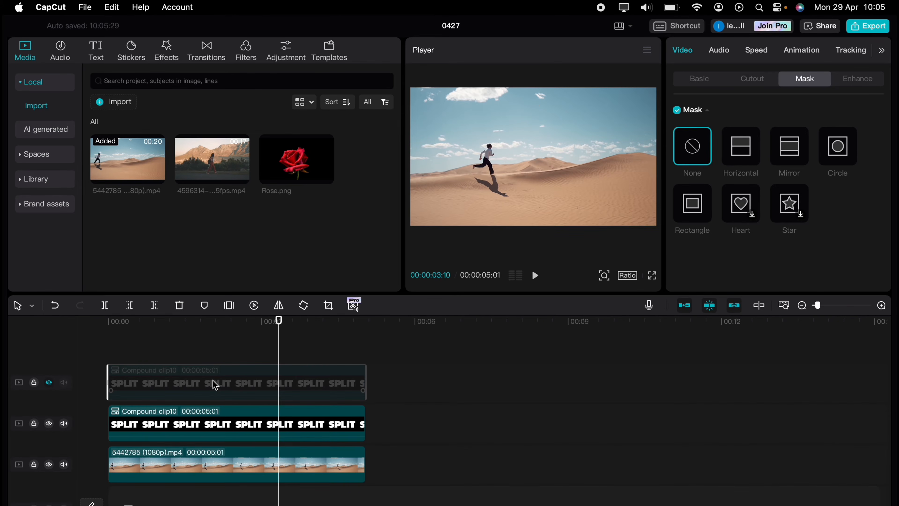
Preview the lower clip's mask sweep from the start.
left_click(121, 343)
left_click_drag(120, 341, 109, 339)
key("space")
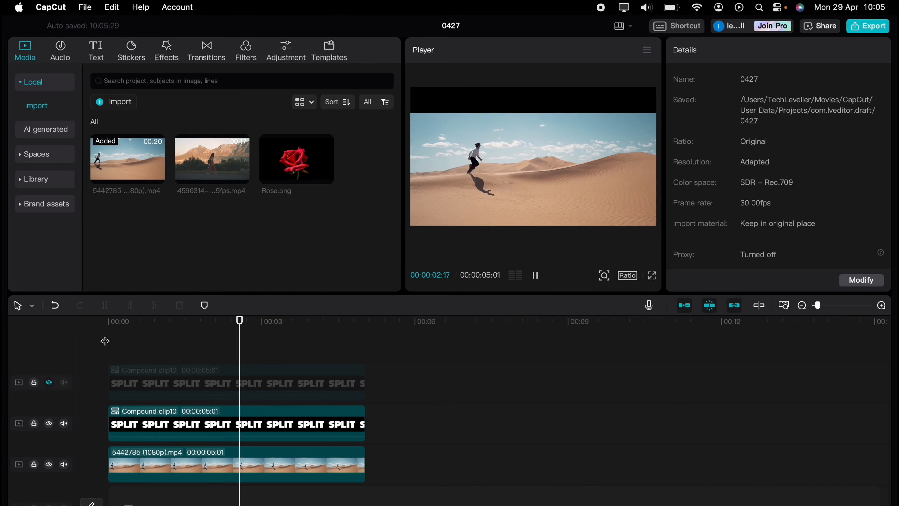
key("space")
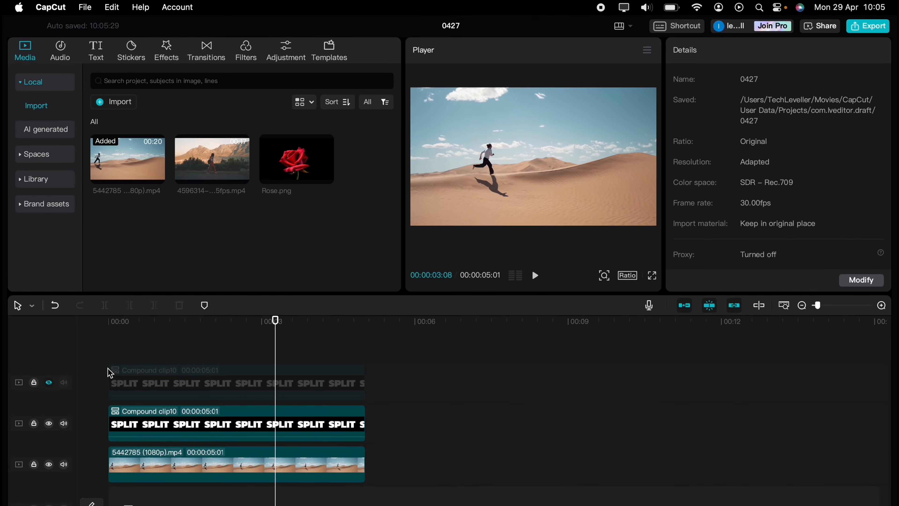
Unhide the top track and give its SPLIT copy a Horizontal mask rotated -180°, keyframed at about 1 s.
left_click(139, 391)
left_click(49, 382)
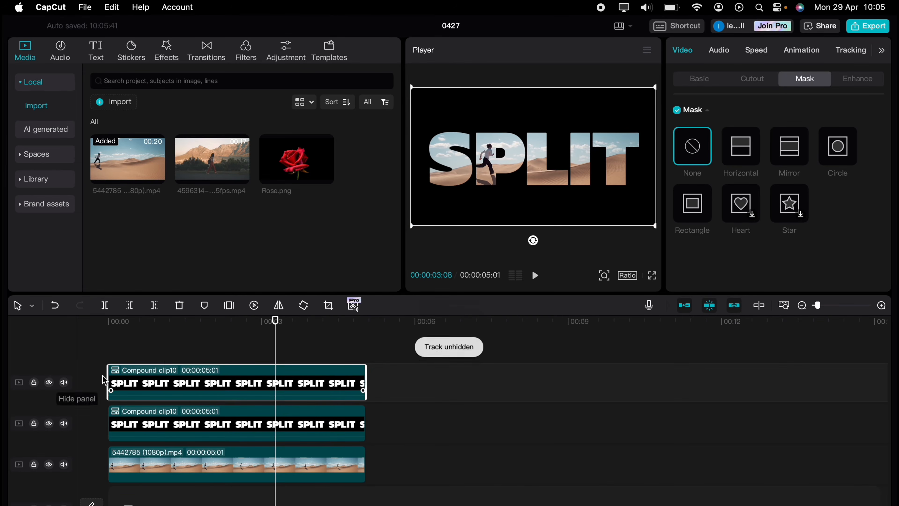
left_click(165, 408)
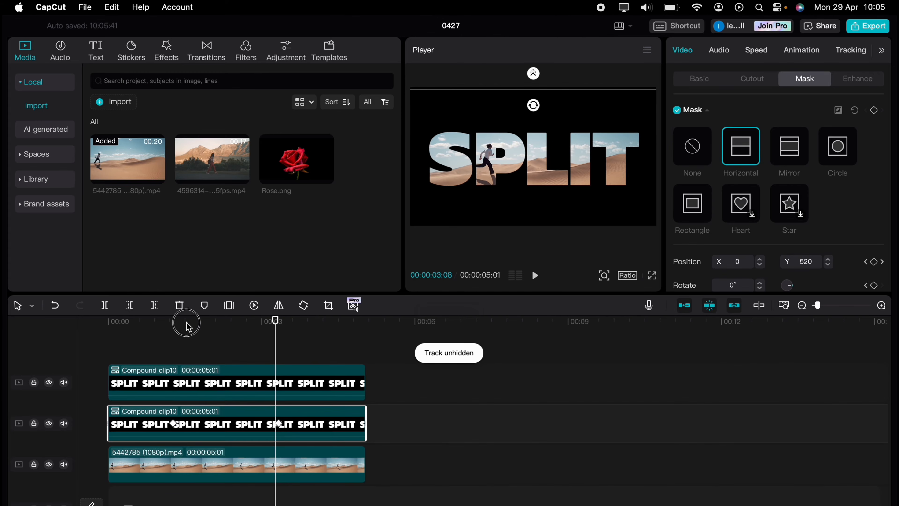
left_click_drag(184, 321, 173, 330)
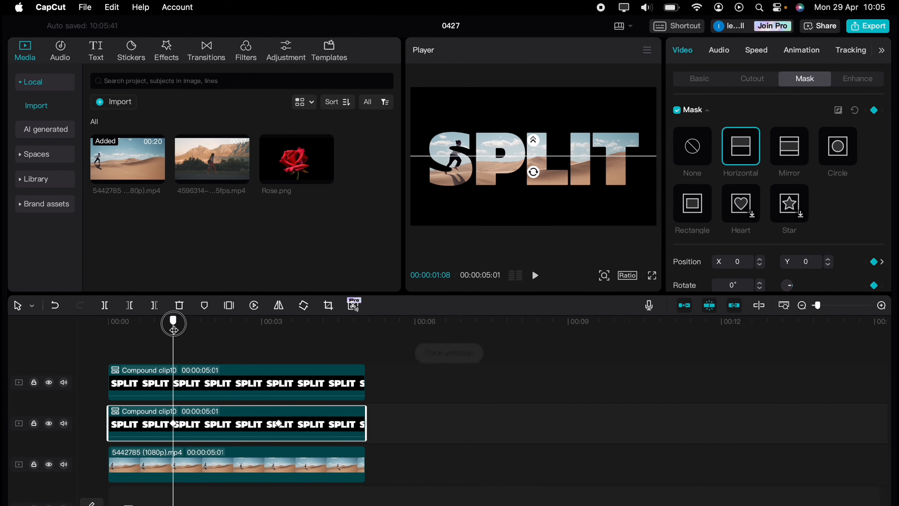
left_click(179, 385)
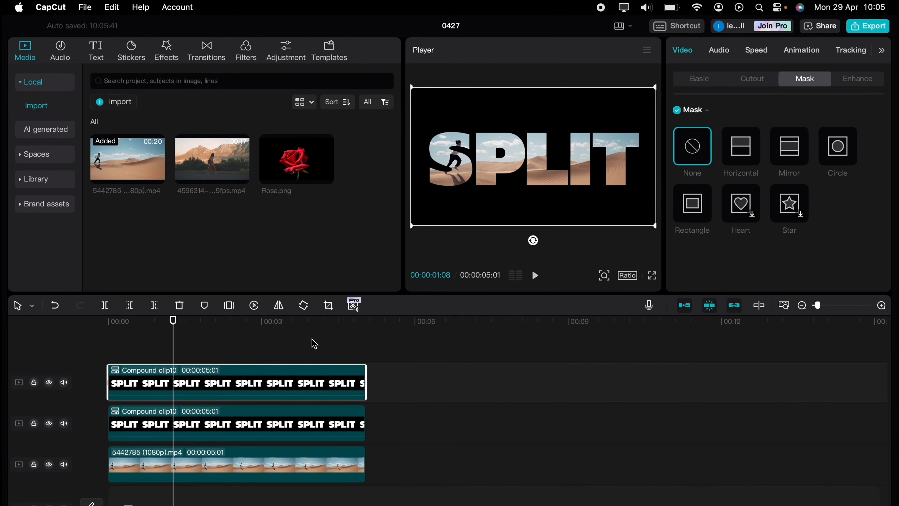
left_click(740, 147)
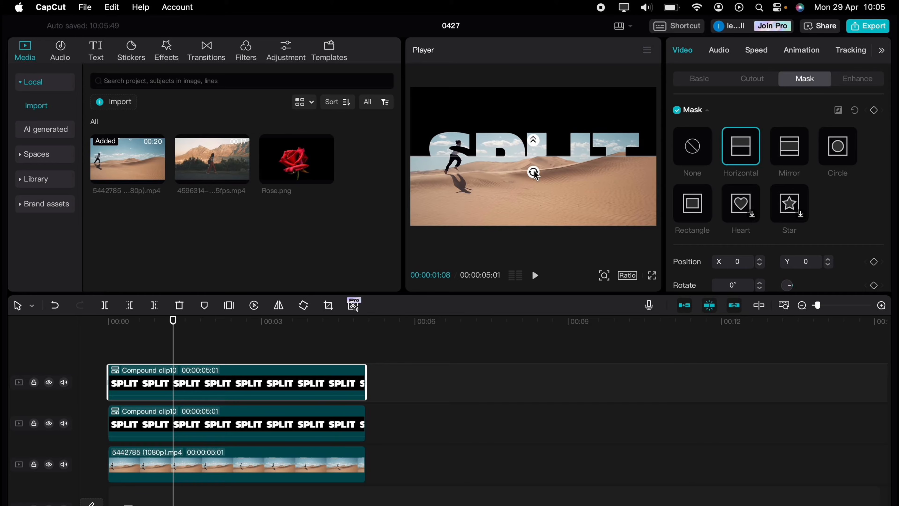
left_click_drag(535, 174, 536, 130)
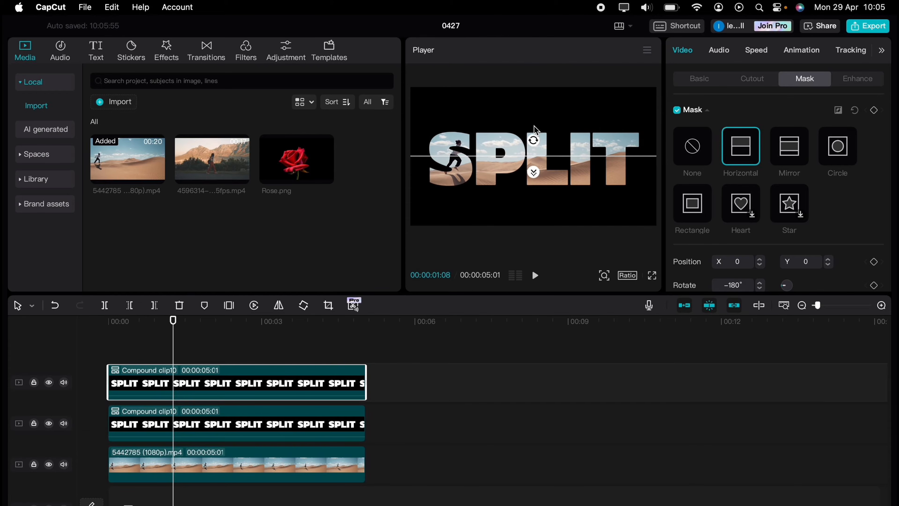
left_click(874, 110)
Keyframe the top copy's mask down to Y -540 at about 3 s, then play the SPLIT animation.
left_click(226, 410)
left_click_drag(173, 322, 279, 331)
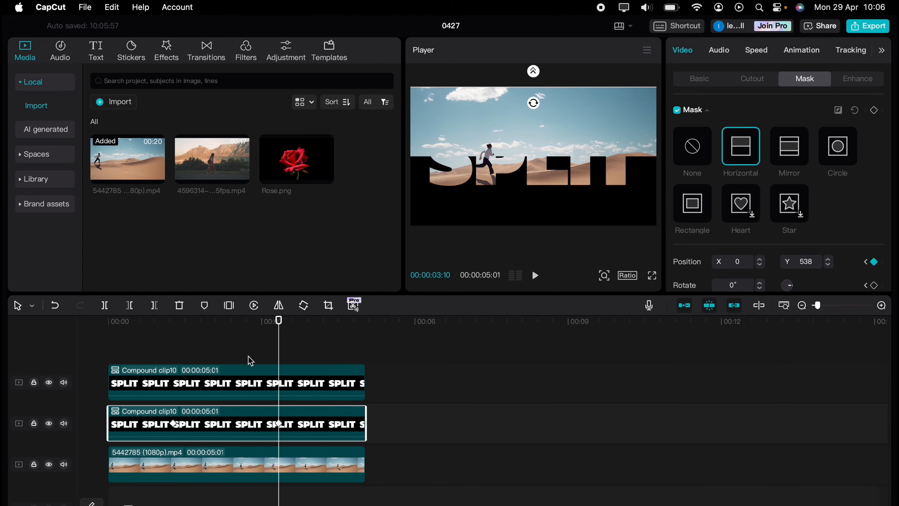
left_click(235, 377)
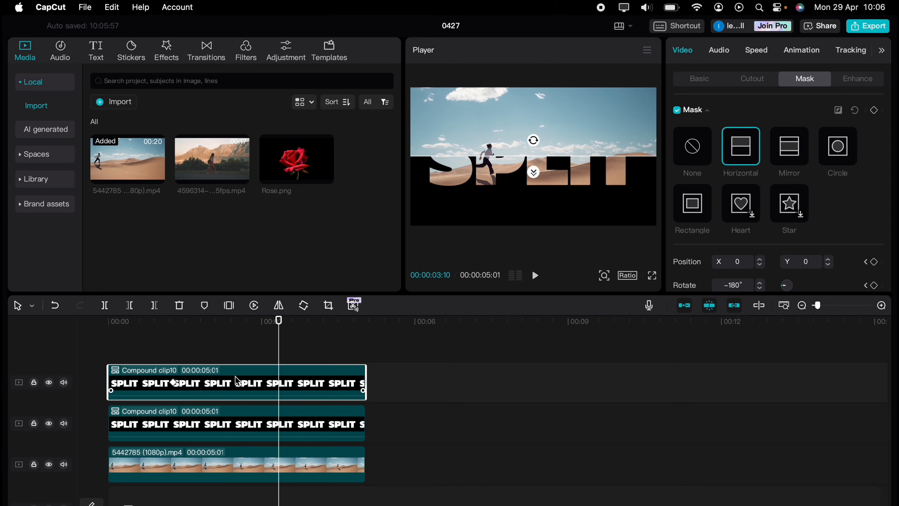
left_click_drag(472, 179, 472, 253)
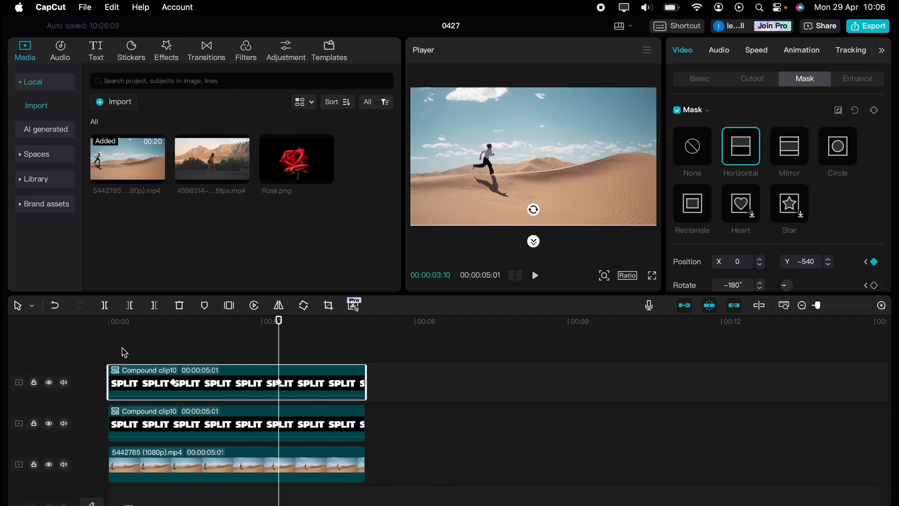
left_click(109, 345)
key("space")
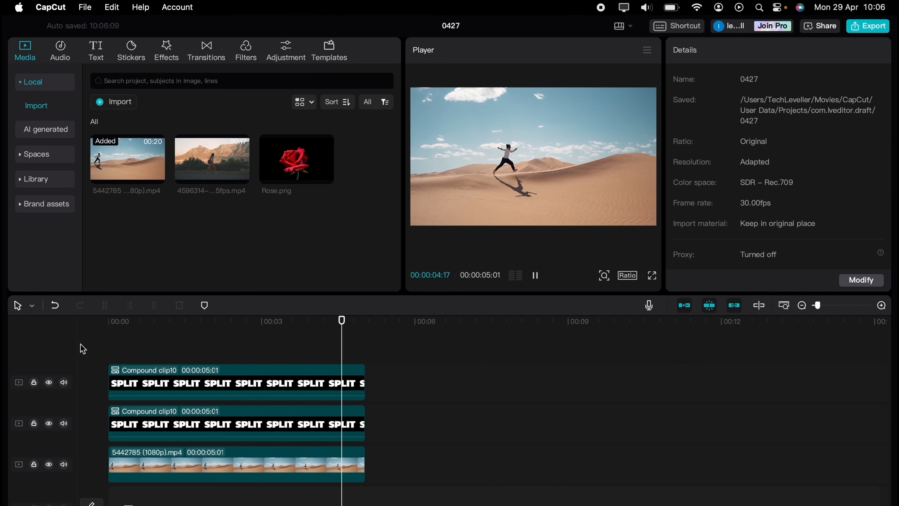
Rewind to 00:00 and replay the finished SPLIT title effect twice.
left_click(128, 334)
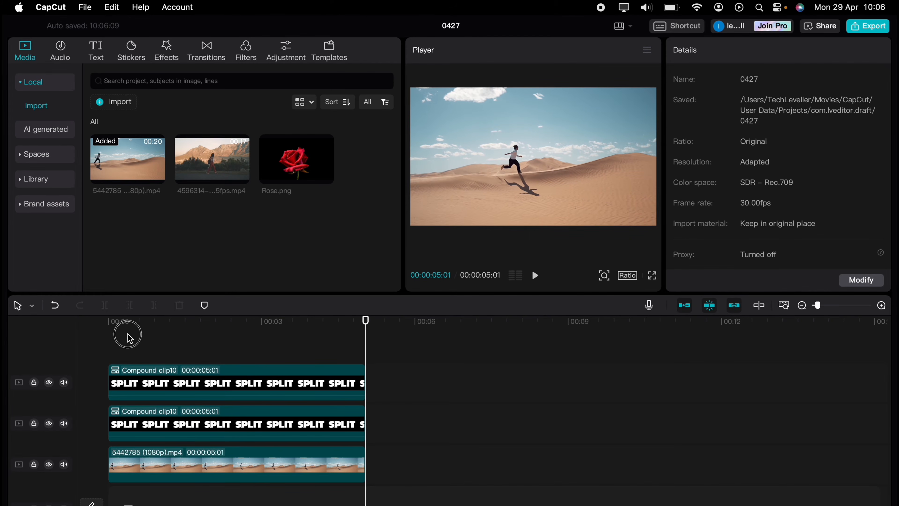
left_click_drag(129, 338, 98, 339)
key("space")
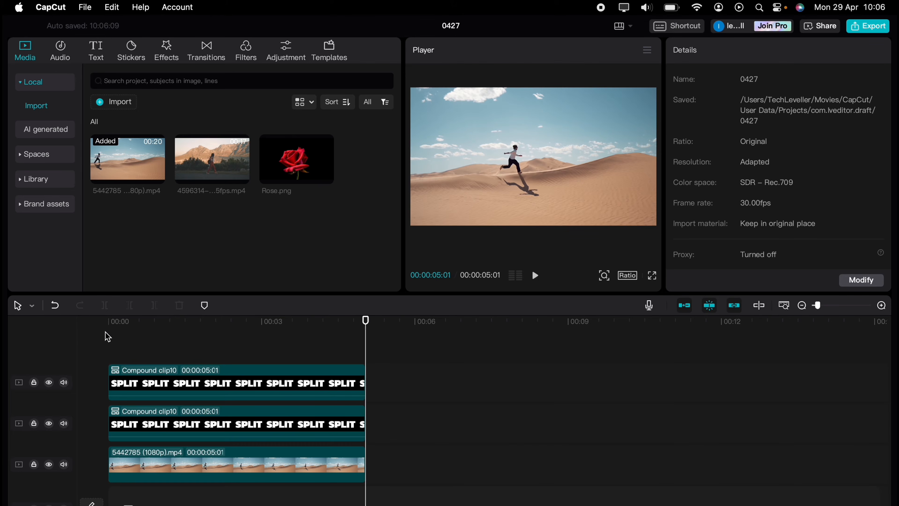
left_click(106, 339)
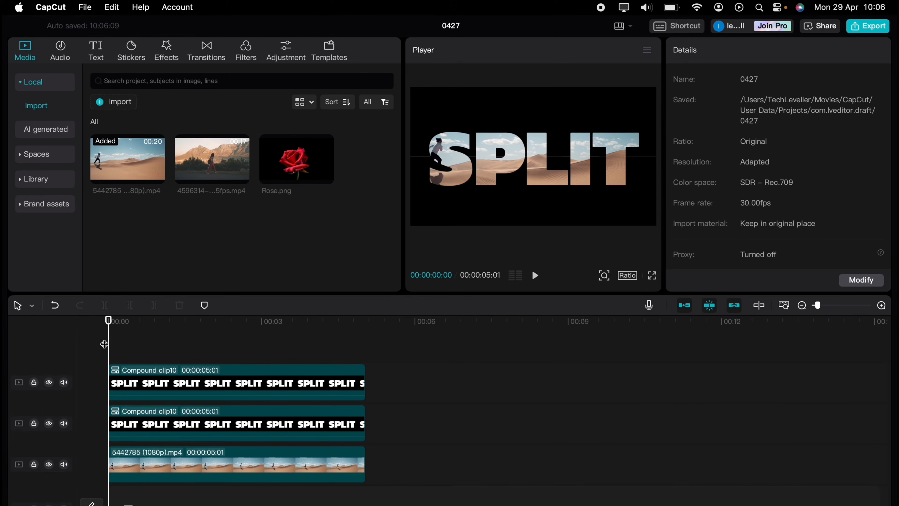
key("space")
key("space")
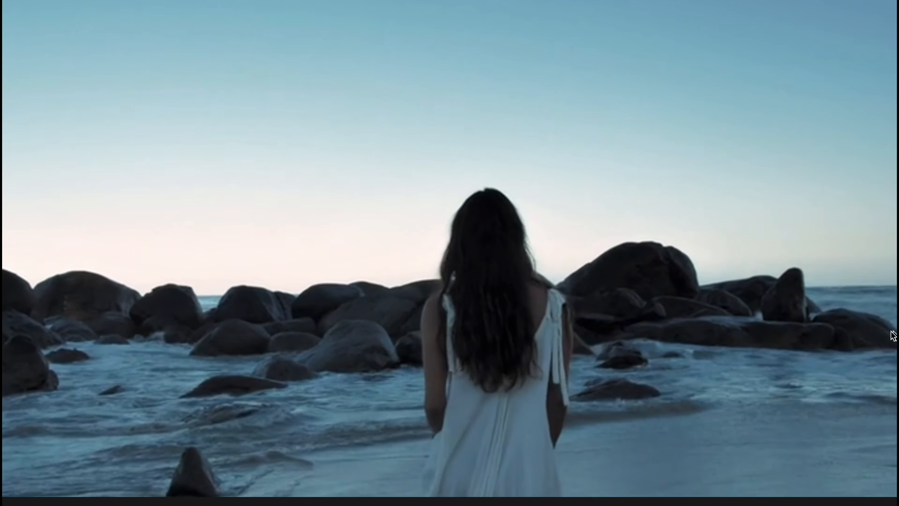
Add a default text clip to the timeline and change its text to JOY.
key("Escape")
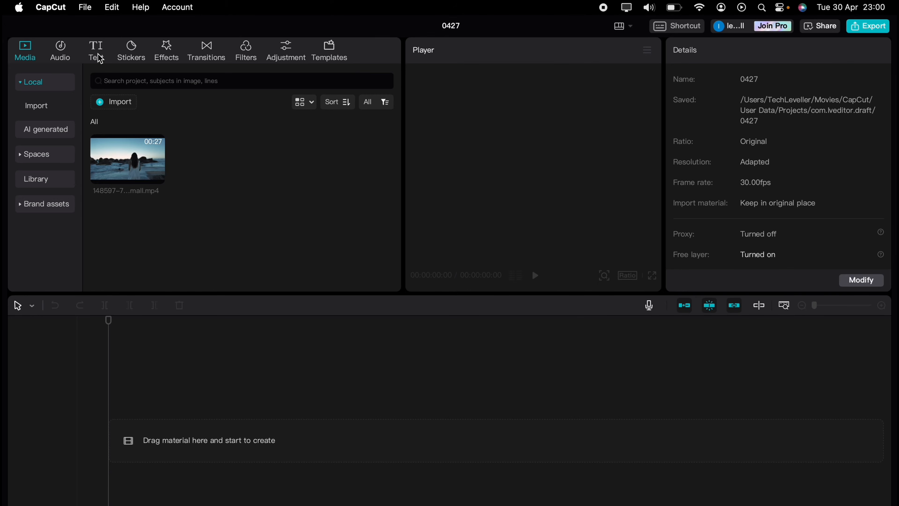
left_click(99, 57)
left_click_drag(129, 137, 121, 432)
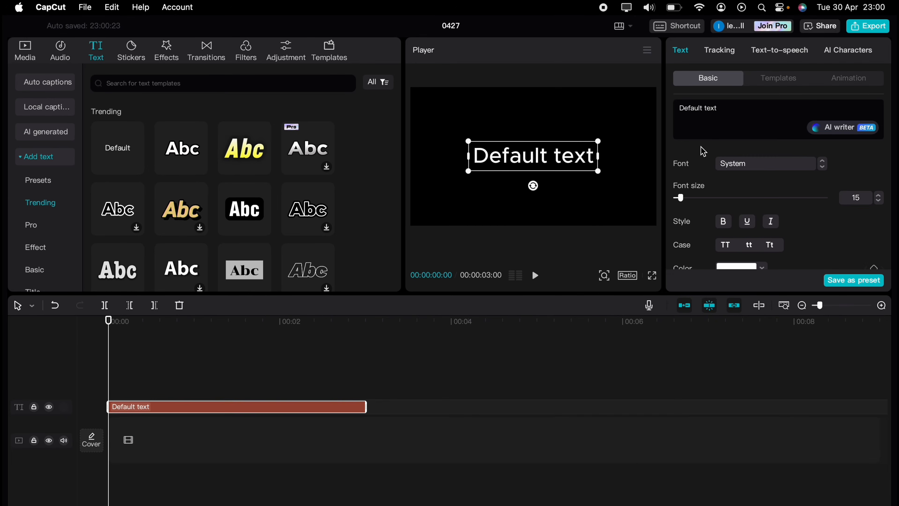
left_click(736, 108)
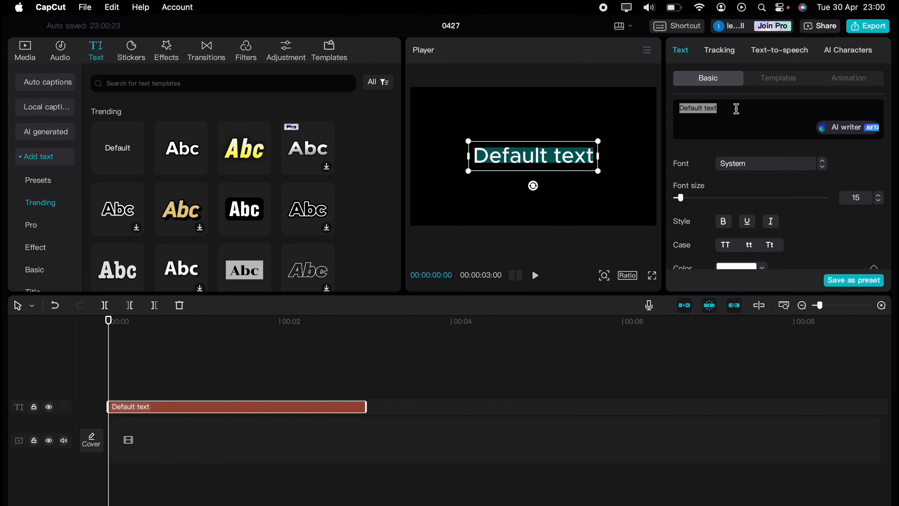
type("JOY")
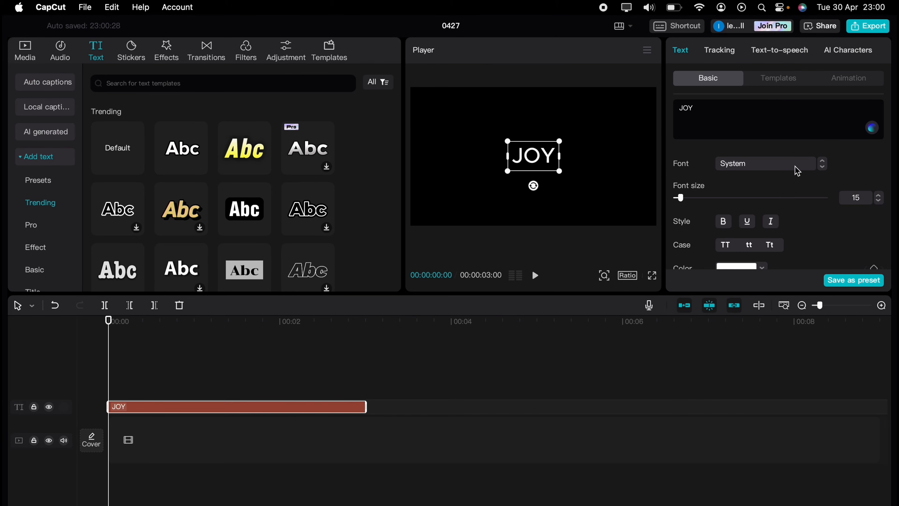
Set the JOY title's font to Kanit-Bd and its size to about 60.
left_click(798, 171)
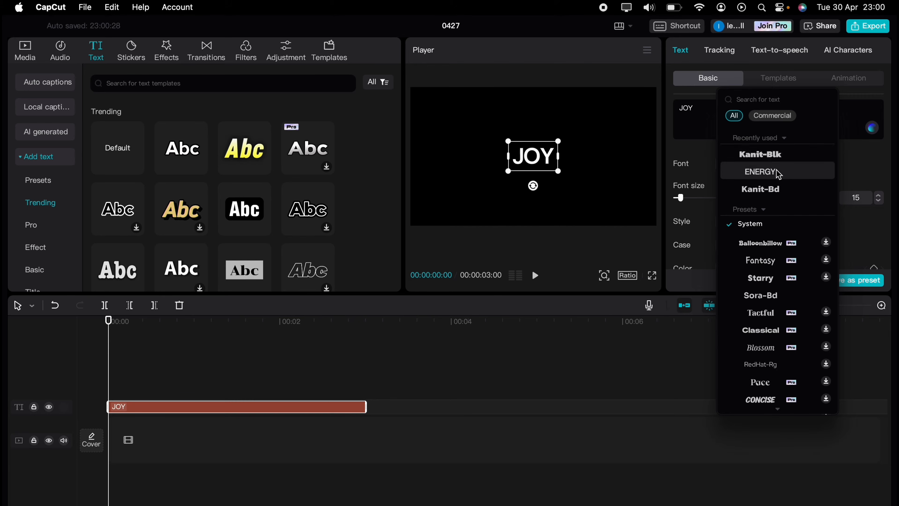
left_click(773, 191)
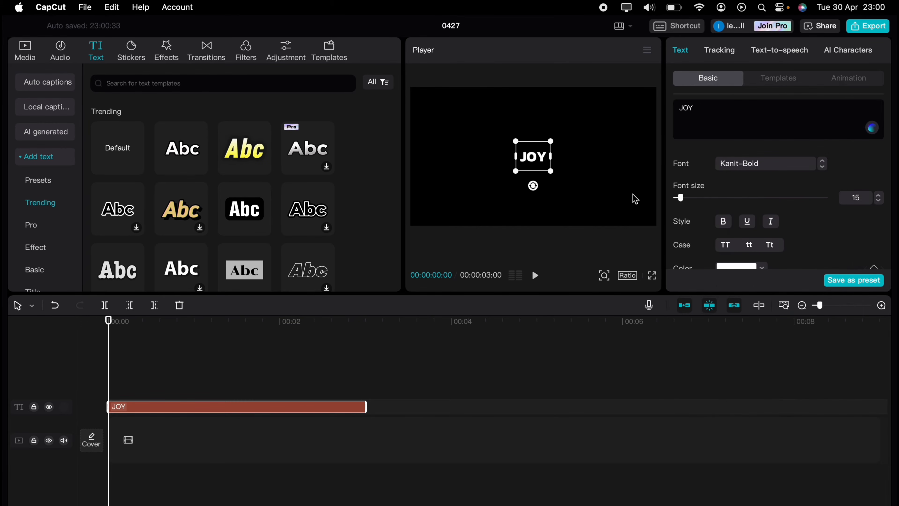
left_click(879, 196)
left_click(880, 201)
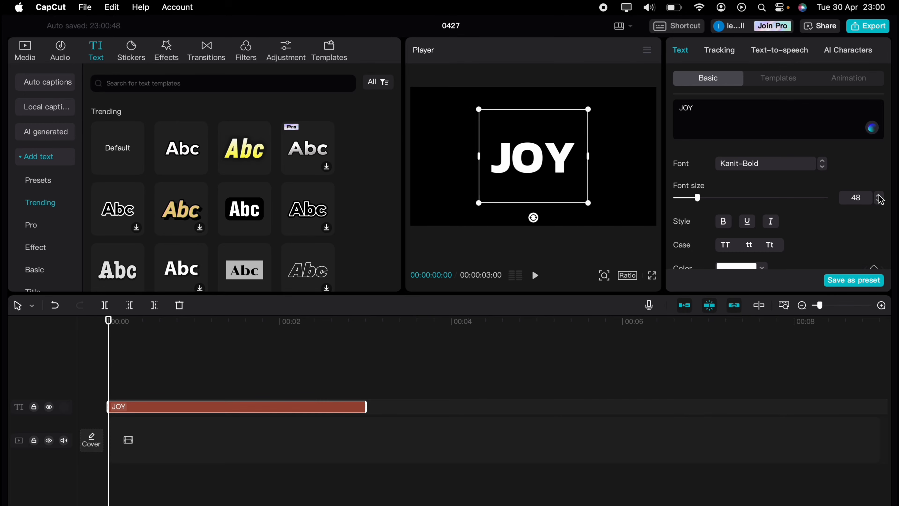
left_click(880, 196)
left_click(881, 196)
left_click(880, 196)
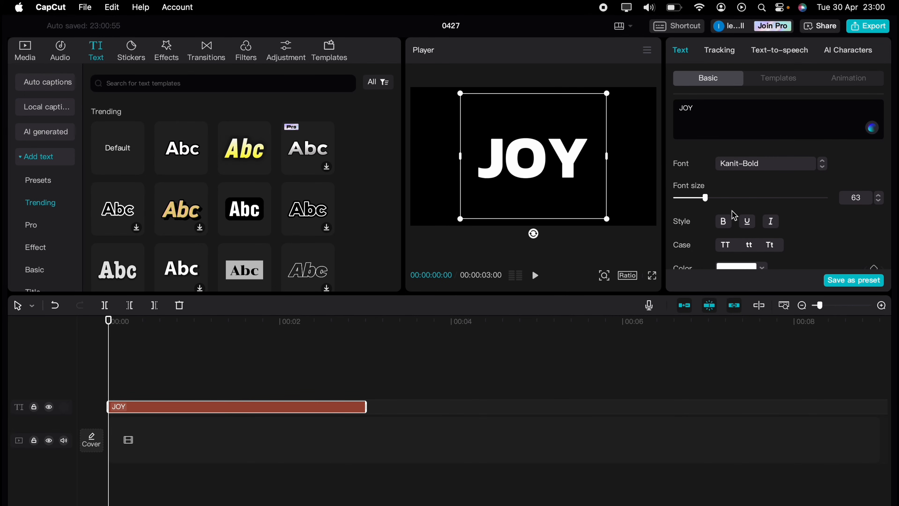
mouse_move(707, 198)
left_mouse_down()
mouse_move(721, 197)
mouse_move(704, 197)
left_mouse_up()
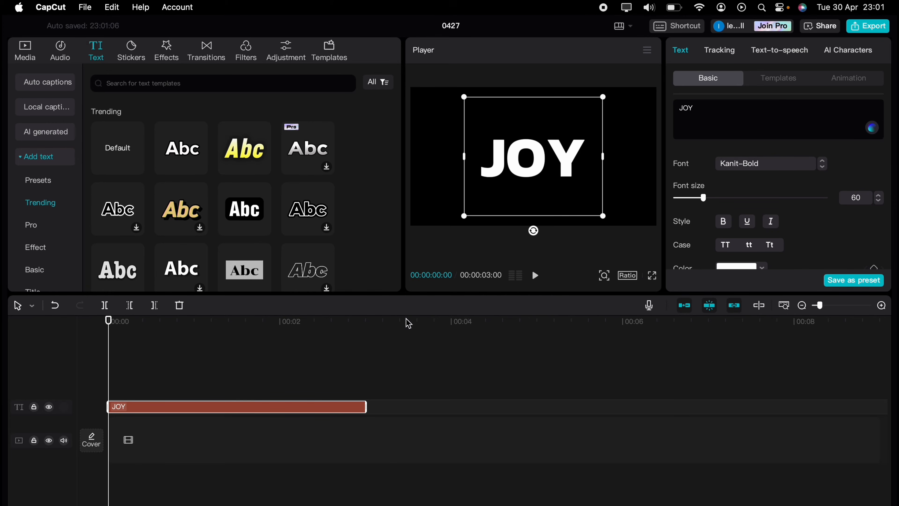
Keyframe the JOY title's scale from 100% at the start to 500% at the clip's end.
scroll(821, 219, "down", 8)
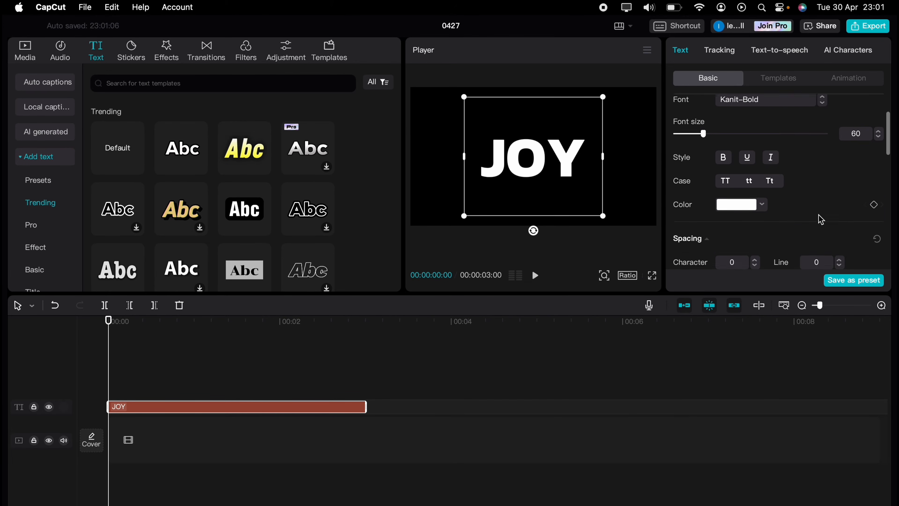
scroll(821, 220, "down", 3)
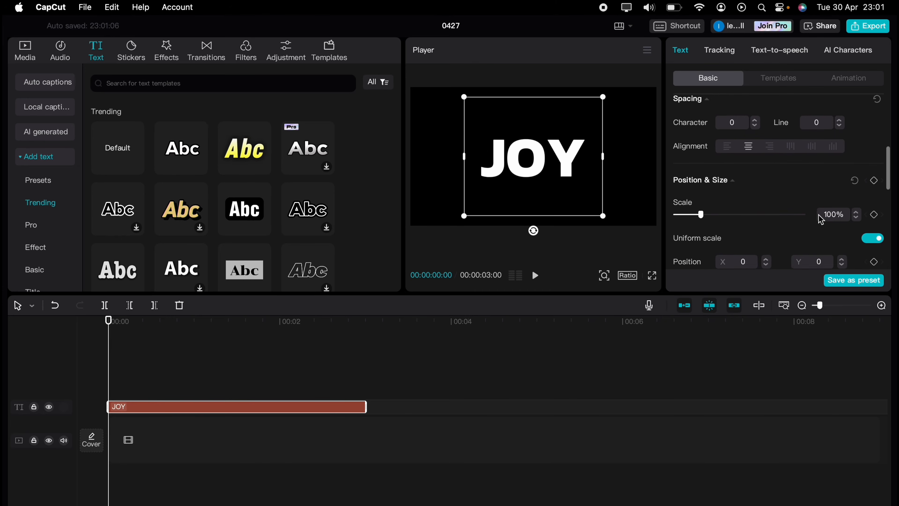
left_click(875, 175)
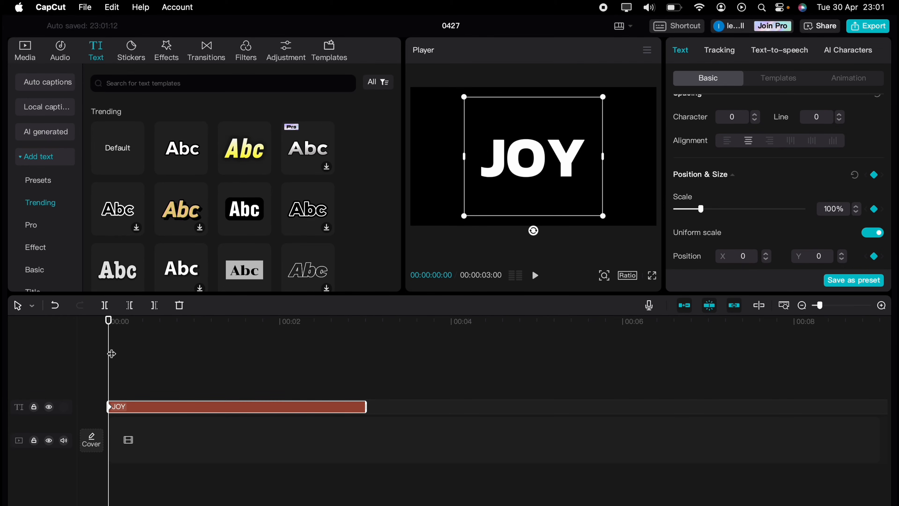
left_click_drag(111, 354, 365, 342)
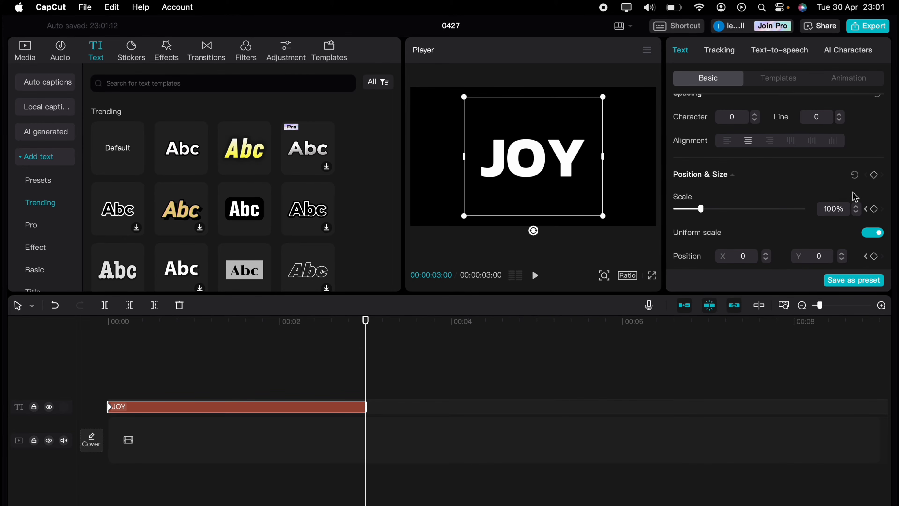
left_click(821, 208)
type("500")
key("Return")
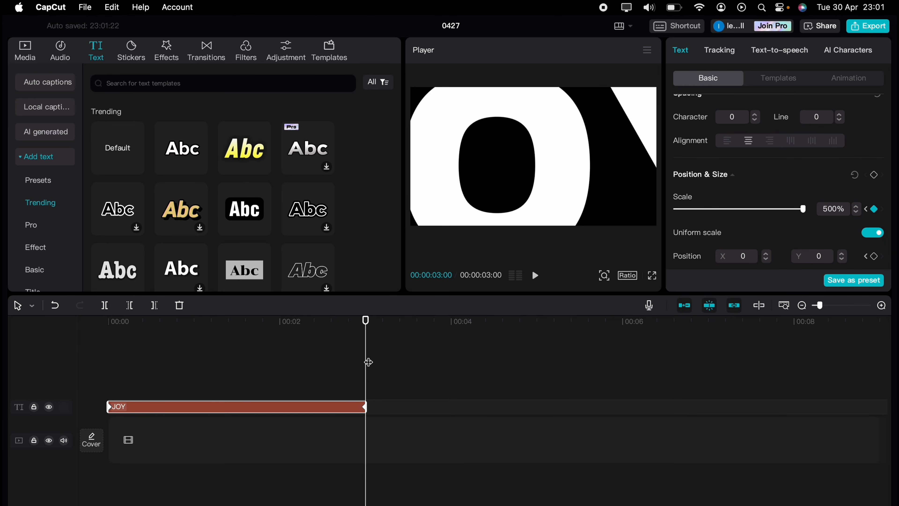
Rewind and preview the JOY zoom animation.
left_click_drag(368, 361, 99, 375)
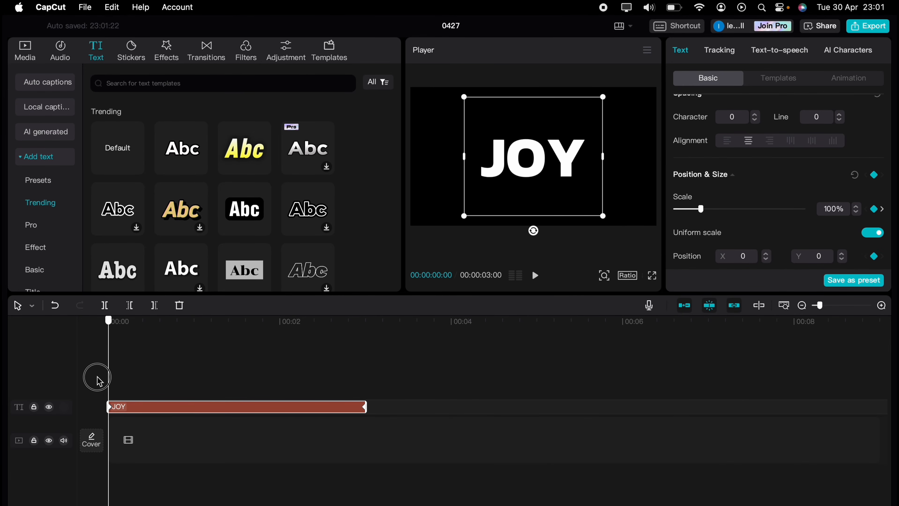
key("space")
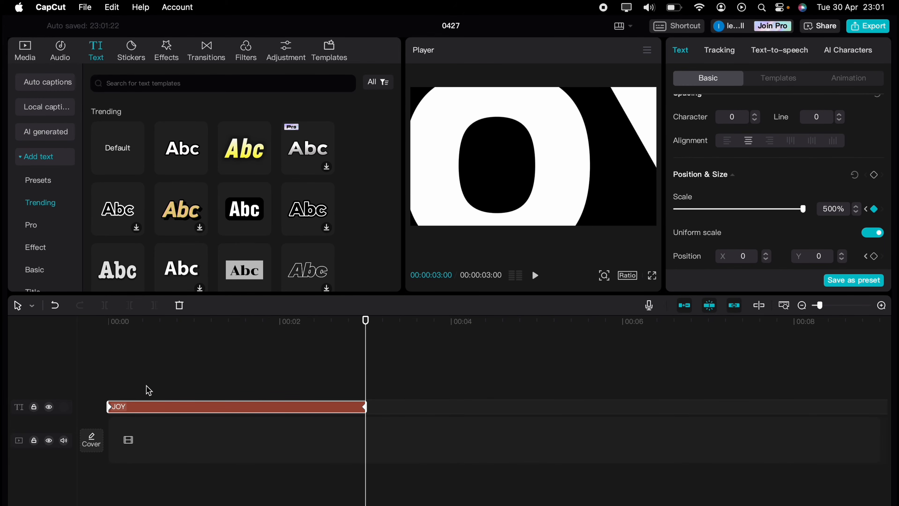
left_click(859, 25)
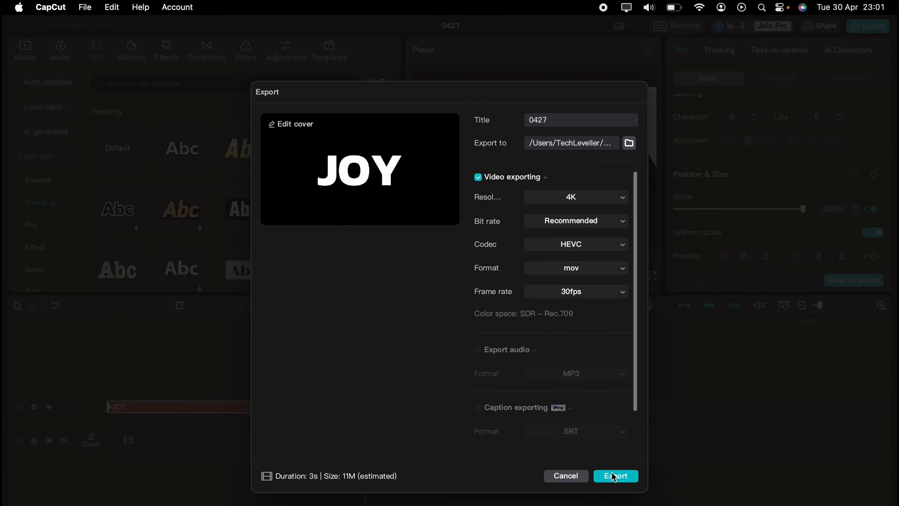
Export the JOY title as 0427.mov, skip sharing, and delete the text clip from the timeline.
left_click(615, 476)
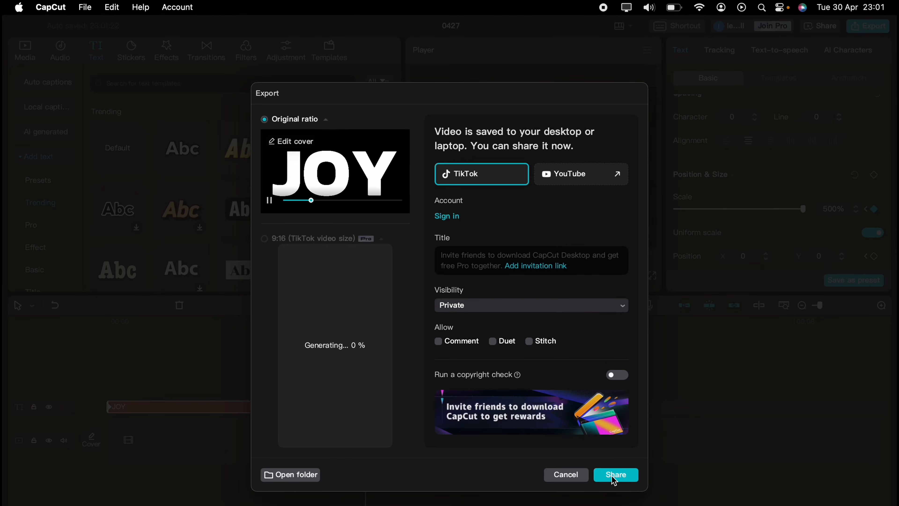
left_click(565, 463)
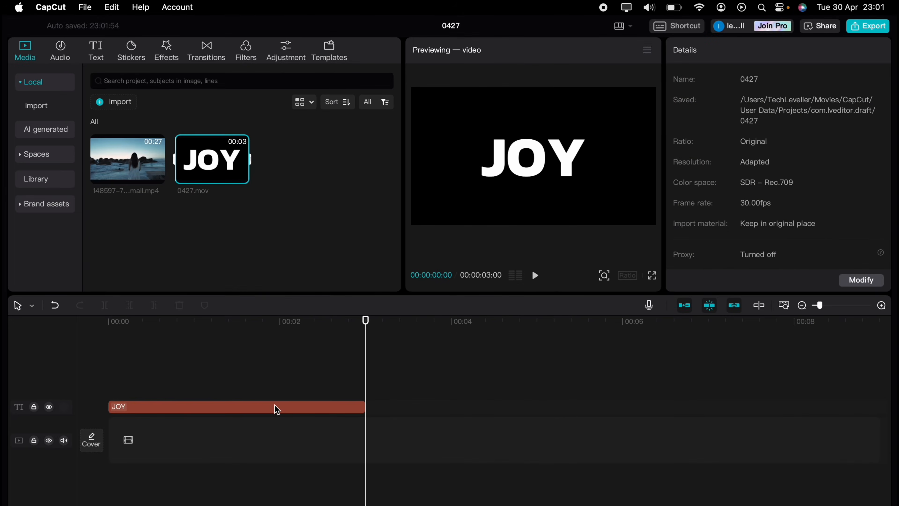
left_click(280, 407)
key("Delete")
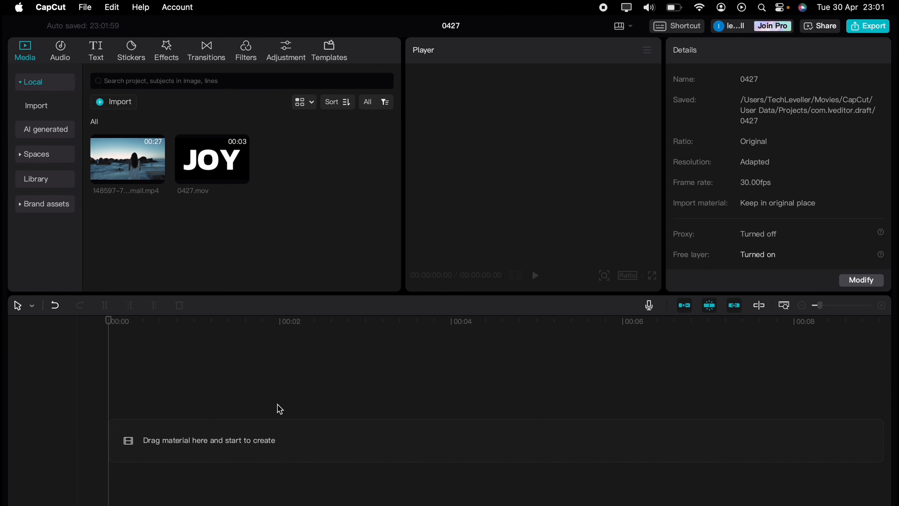
Place 0427.mov and the beach clip on the timeline, with the JOY clip on a track above the beach footage.
left_click_drag(196, 177, 124, 411)
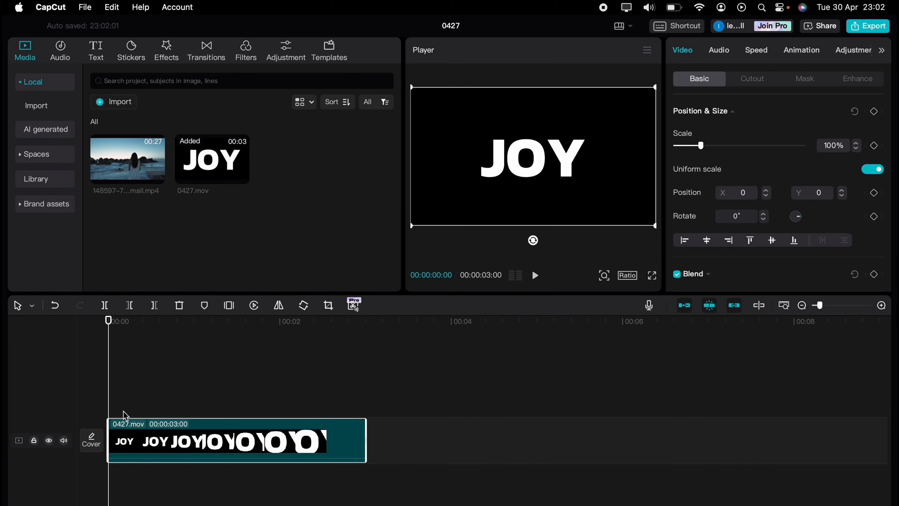
left_click_drag(123, 169, 107, 486)
left_click(136, 442)
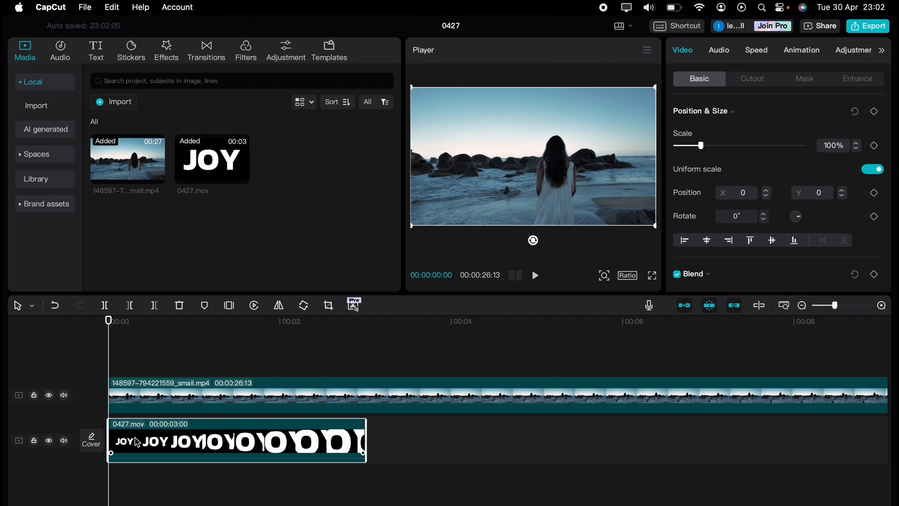
left_click_drag(146, 439, 143, 353)
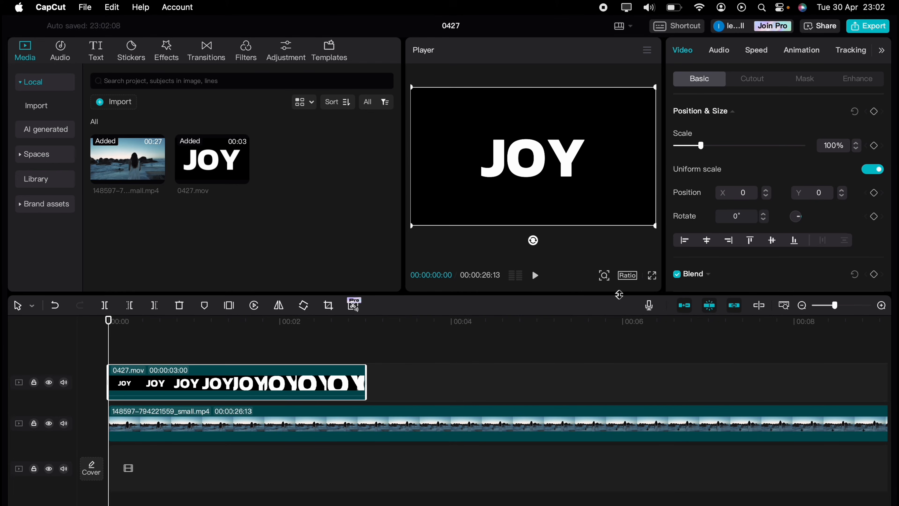
scroll(729, 261, "down", 3)
Set the 0427.mov JOY clip's blend mode to Multiply and play back the beach-filled letters.
left_click(710, 192)
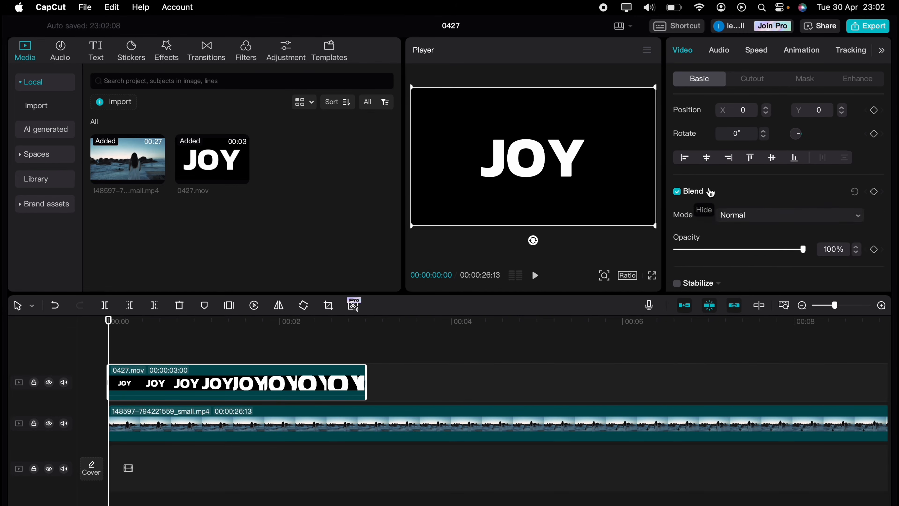
left_click(711, 192)
left_click(710, 193)
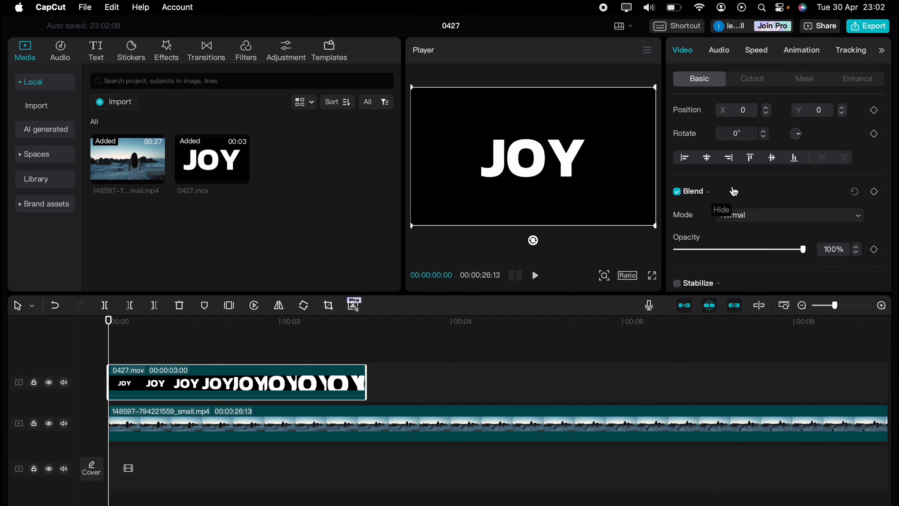
left_click(773, 221)
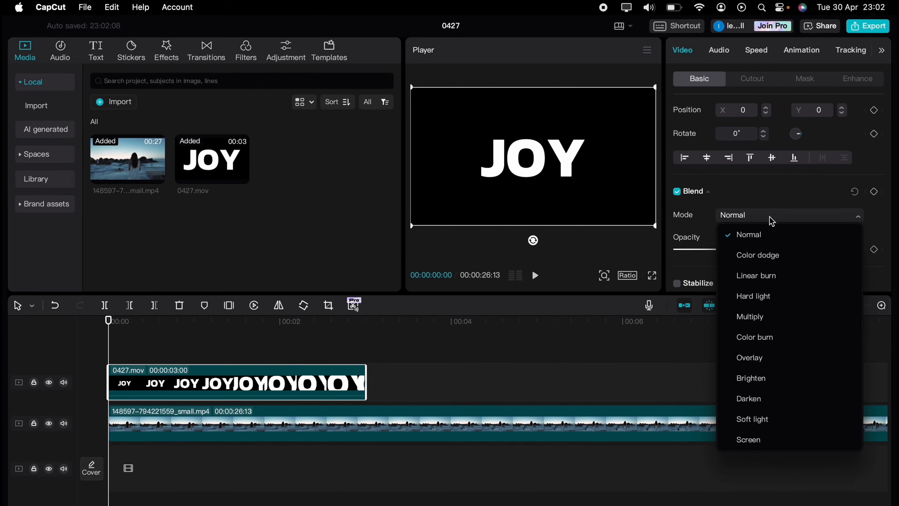
left_click(768, 319)
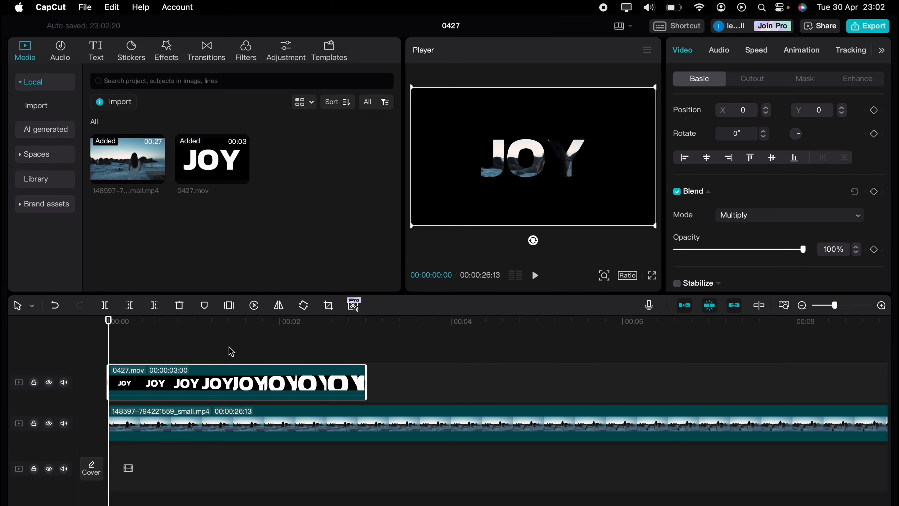
key("space")
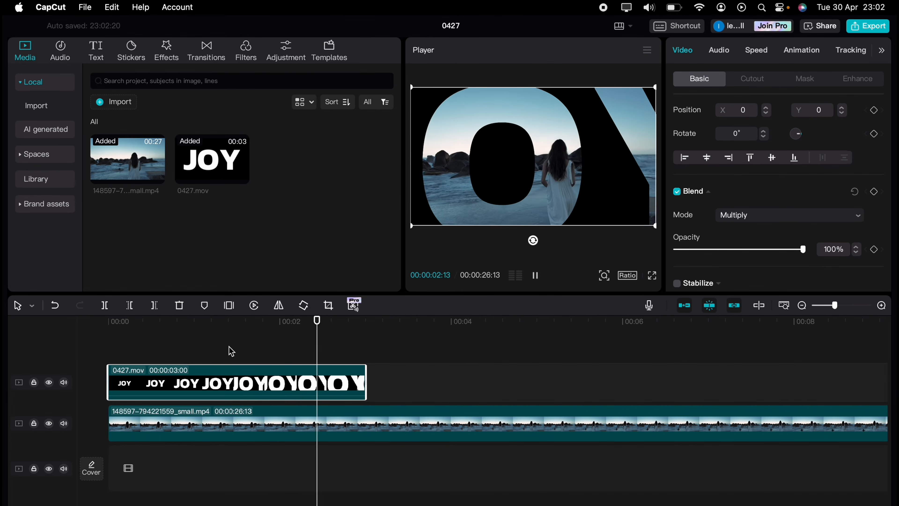
key("space")
left_click(162, 338)
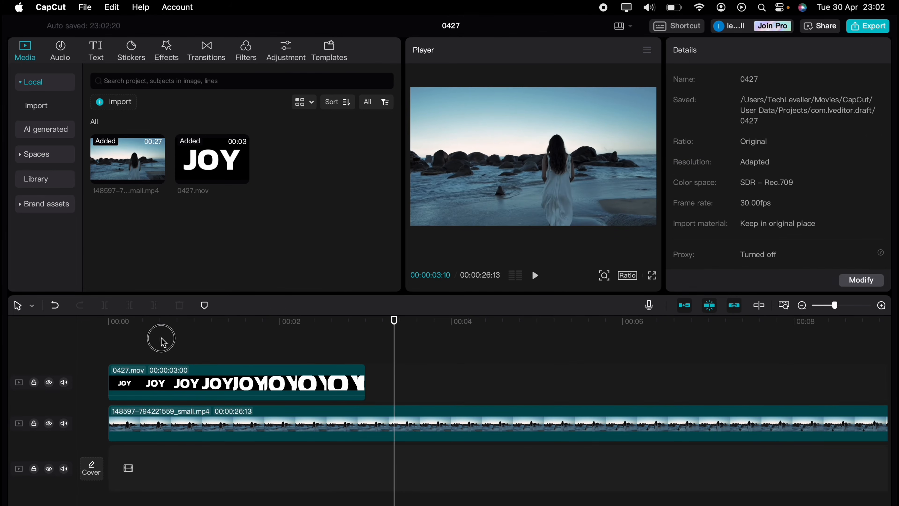
Scale the beach clip to 141% and shift it left and down behind the JOY letters.
left_click_drag(162, 338, 111, 343)
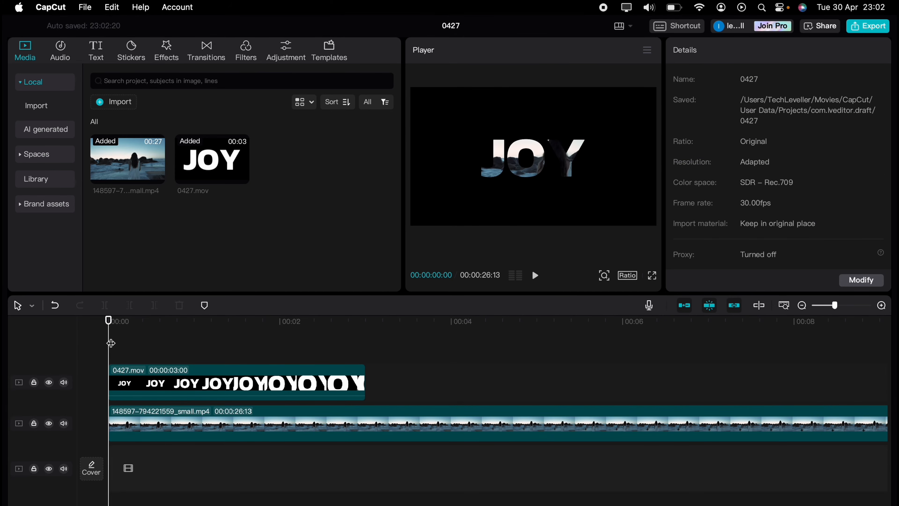
left_click(220, 419)
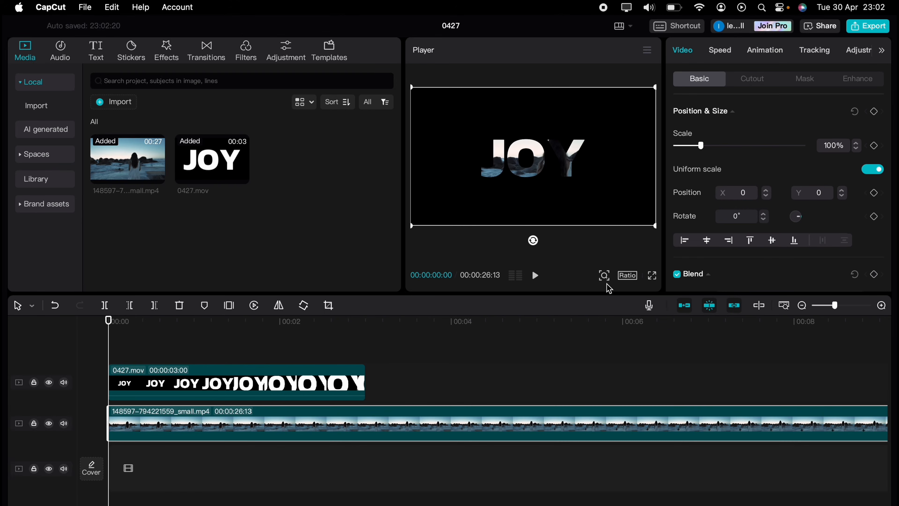
left_click_drag(655, 226, 731, 265)
left_click_drag(582, 195, 549, 207)
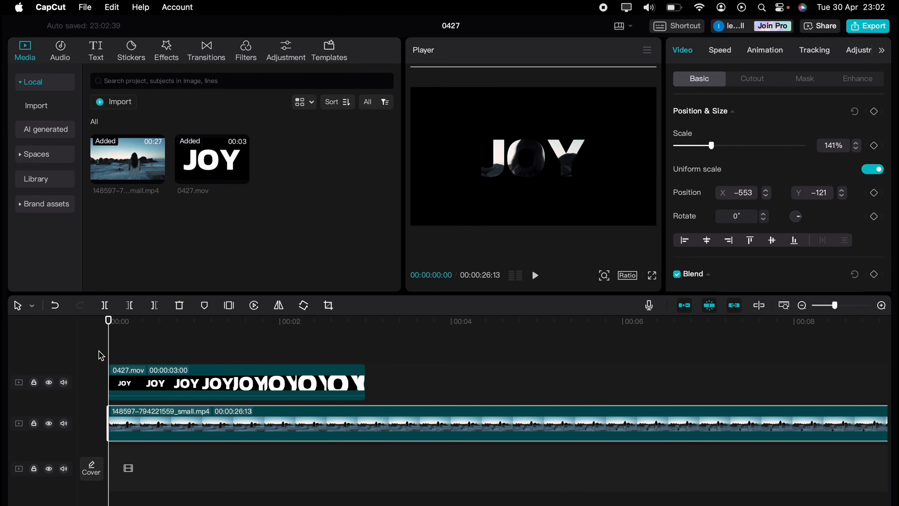
Preview the zoom, nudge the beach footage slightly, and replay the JOY effect from the start.
key("space")
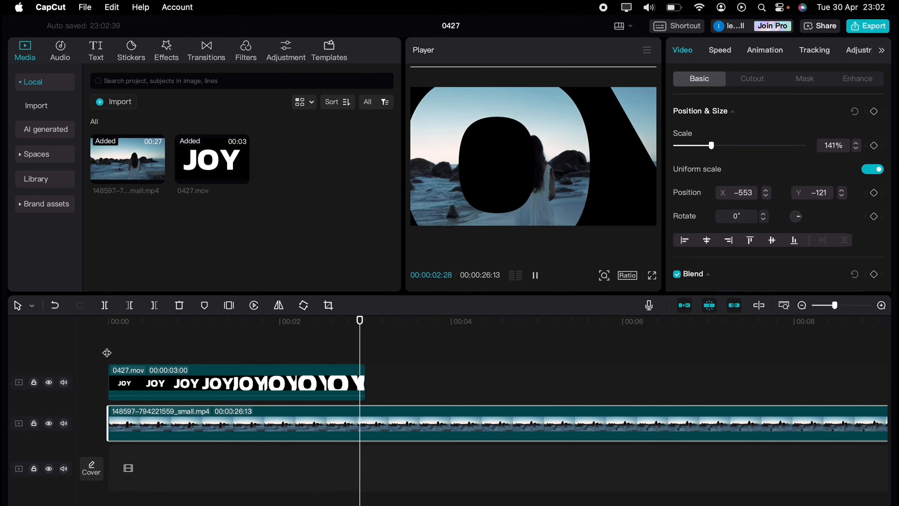
key("space")
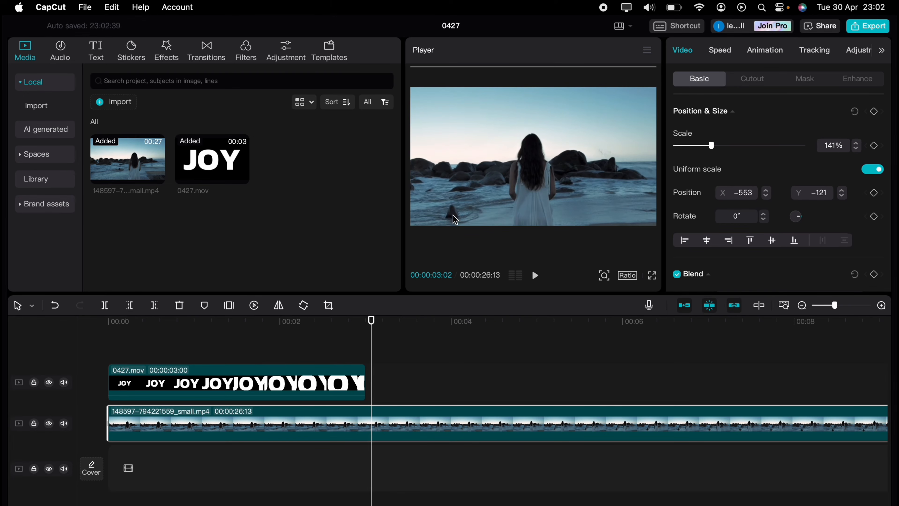
left_click_drag(471, 201, 482, 205)
left_click_drag(205, 342, 74, 337)
key("space")
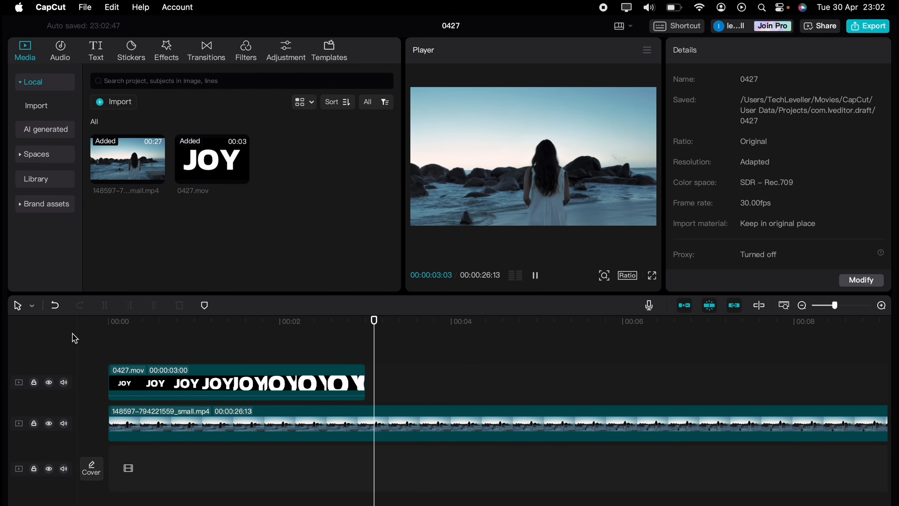
key("space")
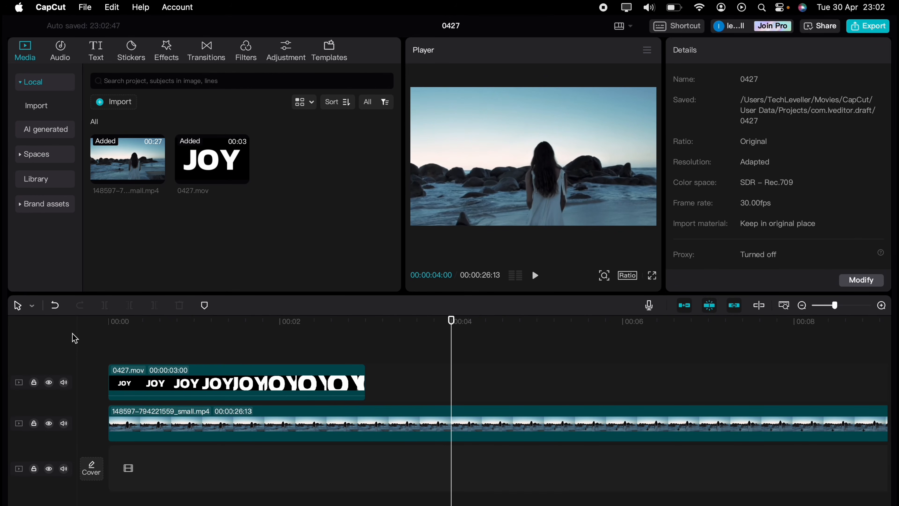
Apply the Zoom In out animation to the JOY clip and preview it from the start.
left_click(342, 379)
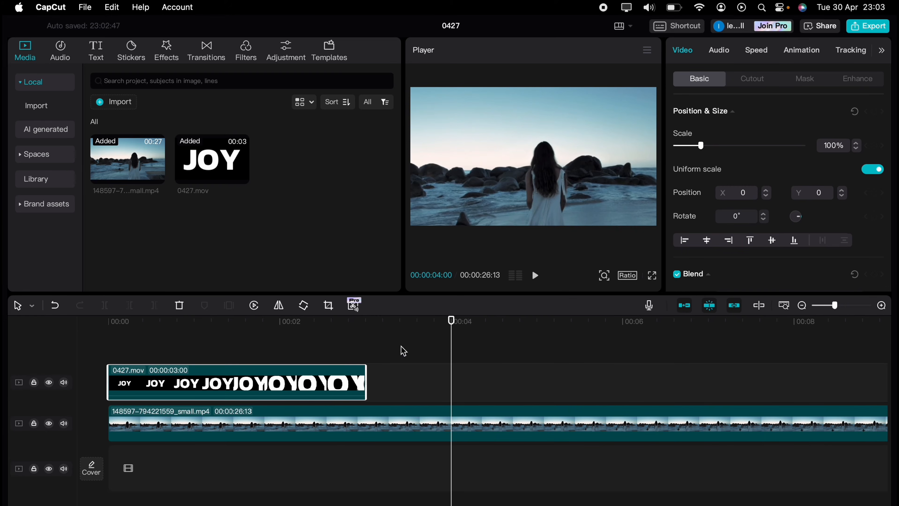
left_click(801, 51)
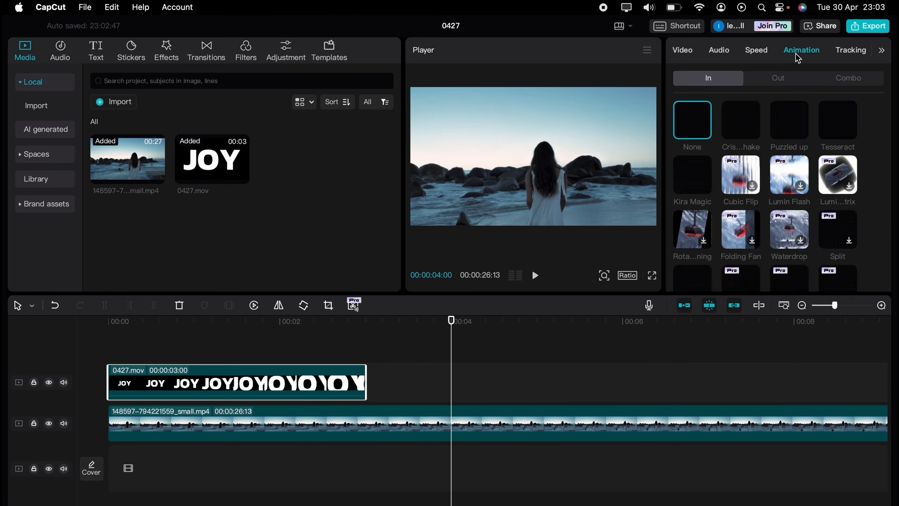
left_click(779, 76)
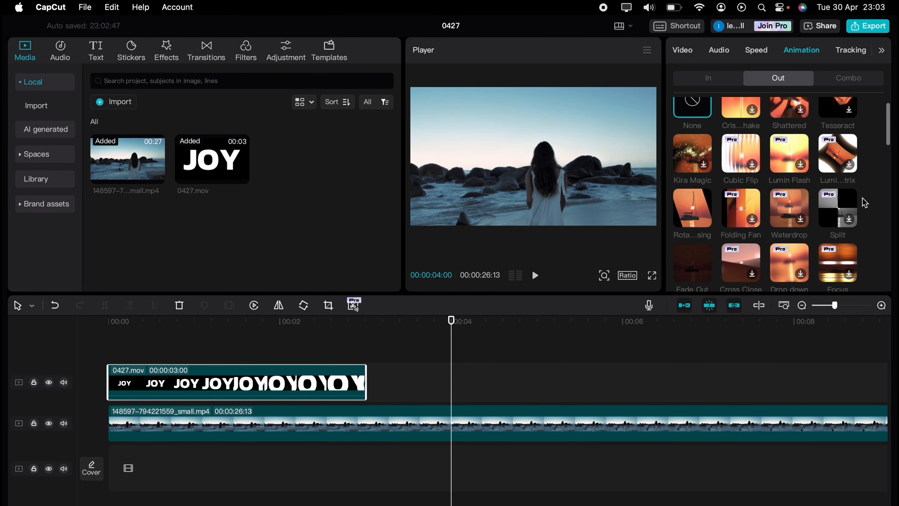
scroll(865, 203, "down", 5)
scroll(864, 203, "down", 3)
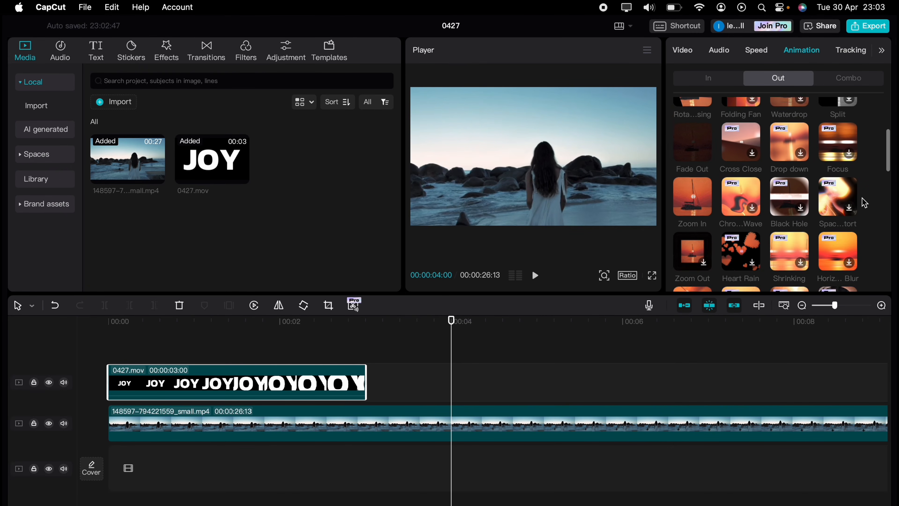
left_click(681, 188)
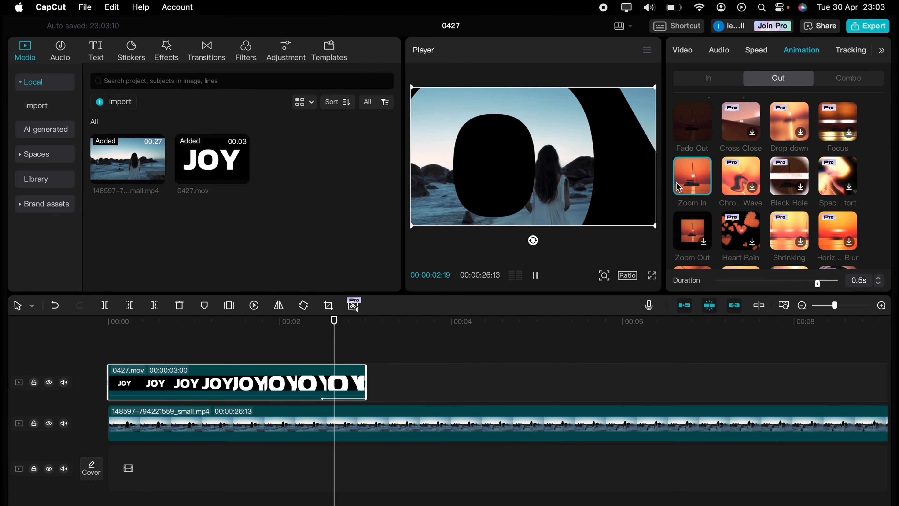
left_click_drag(234, 358, 103, 339)
key("space")
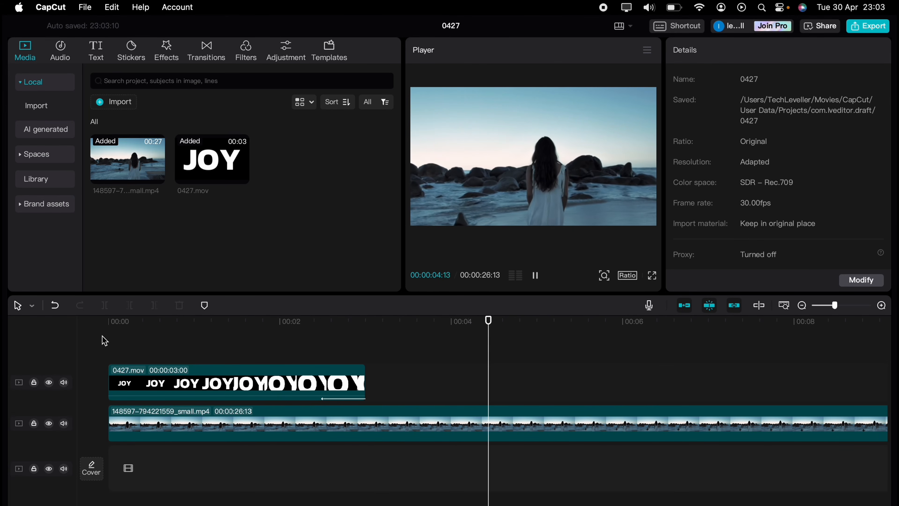
key("space")
Play the JOY effect in full-screen preview from 00:00.
left_click(651, 276)
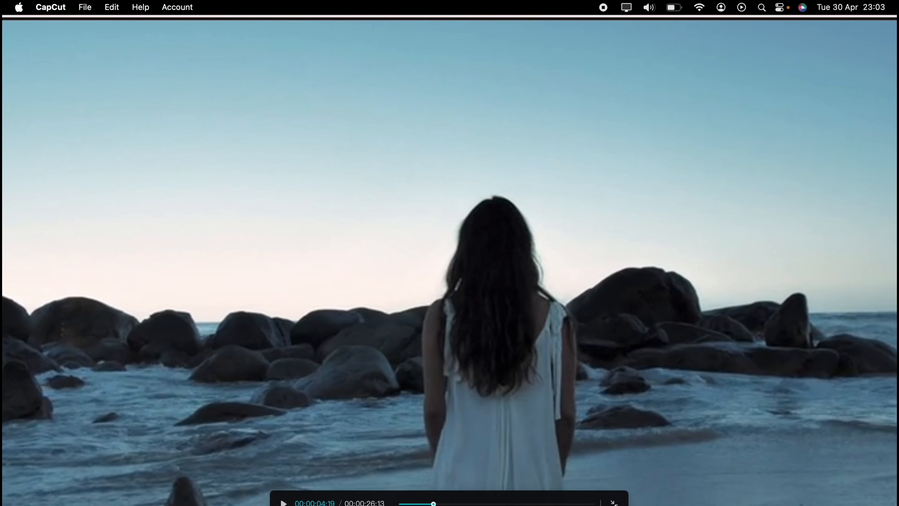
left_click_drag(405, 502, 399, 503)
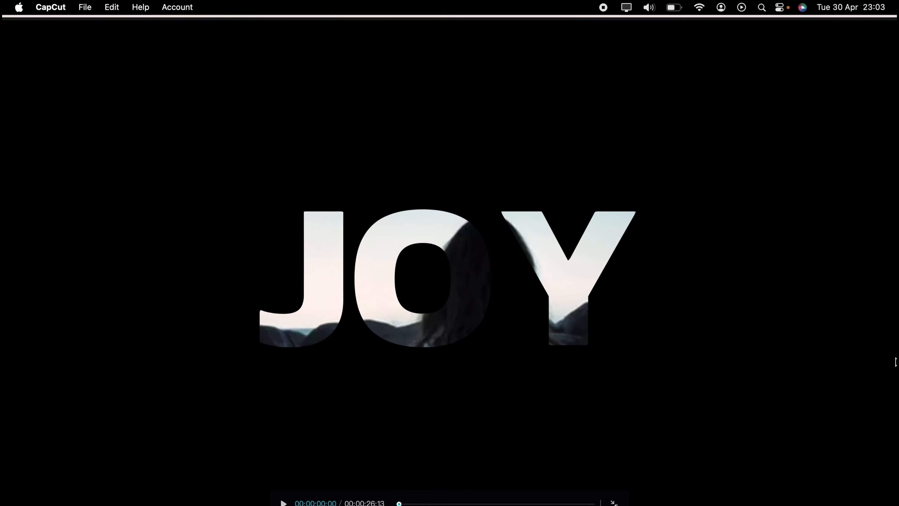
key("space")
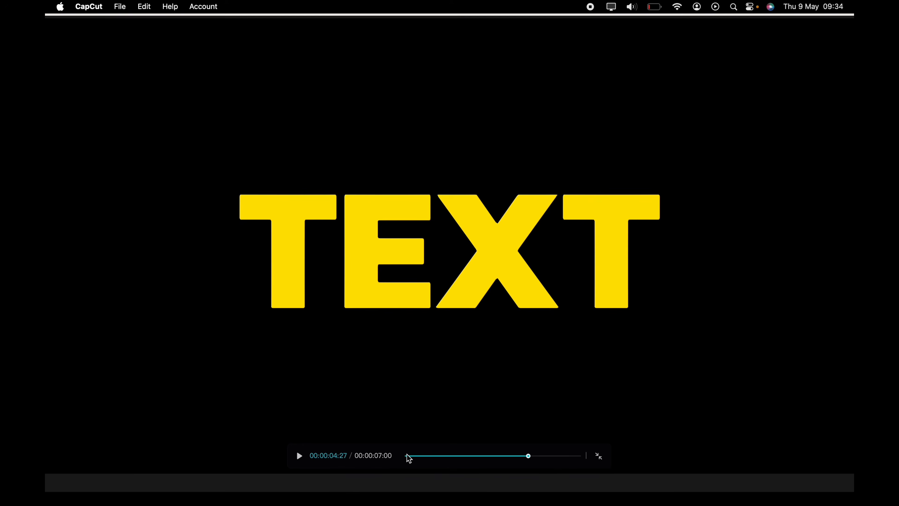
Preview the TEXT animation, then add a default text clip and change it to 'TEXT'.
left_click(406, 456)
left_click(301, 456)
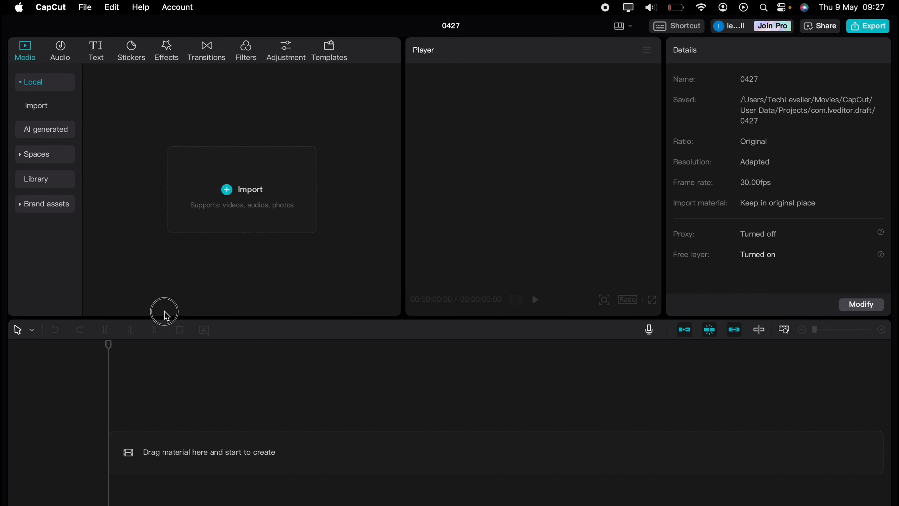
left_click(105, 58)
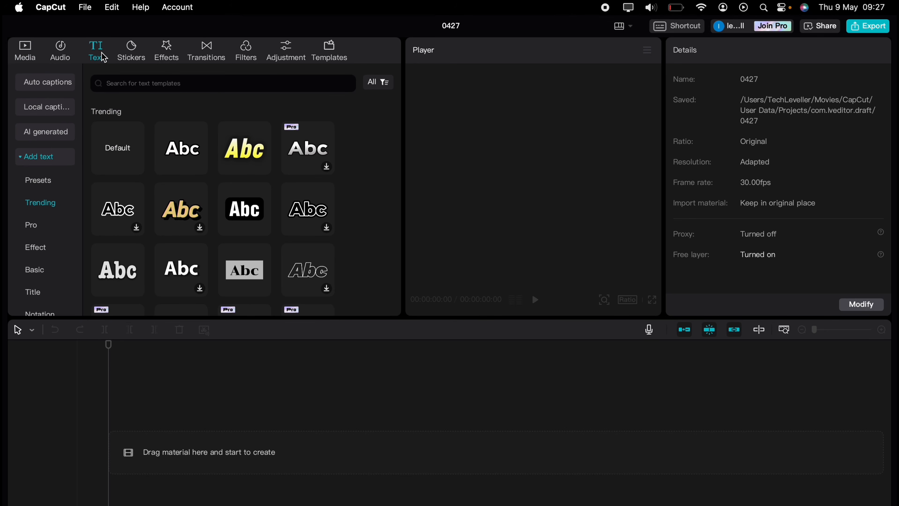
left_click_drag(113, 157, 111, 429)
triple_click(718, 110)
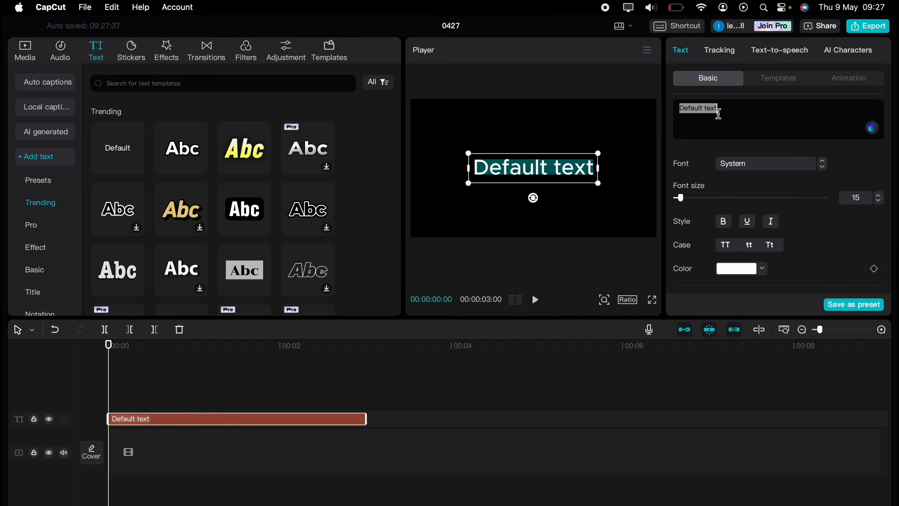
type("TEXT")
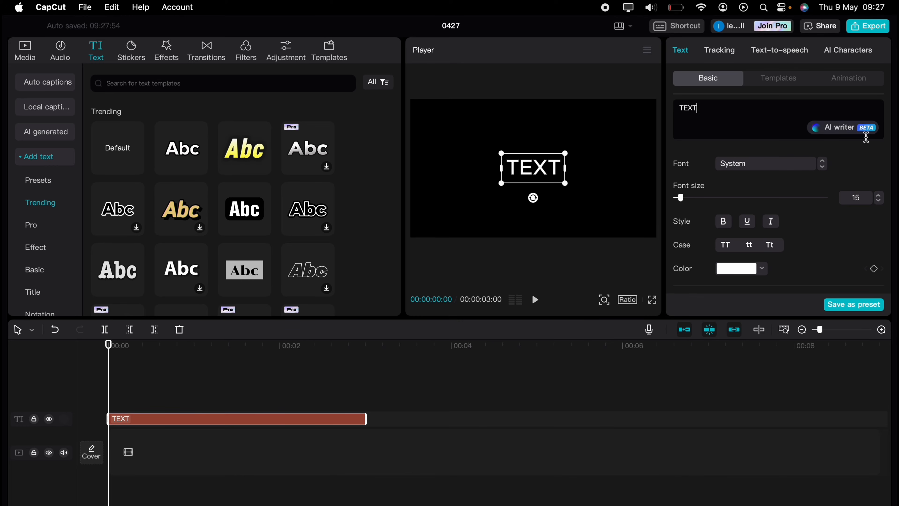
Enlarge the font and colour the text yellow.
left_click(879, 195)
left_click(763, 269)
scroll(740, 462, "down", 3)
left_click(693, 471)
scroll(763, 465, "up", 3)
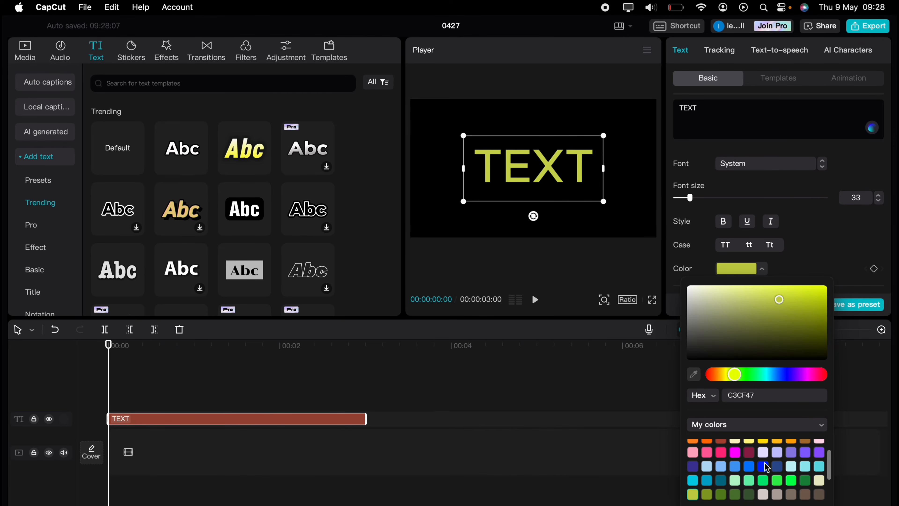
left_click(762, 444)
Set the font to Kanit-Bold at size 56 and extend the clip to 7 seconds.
left_click(753, 165)
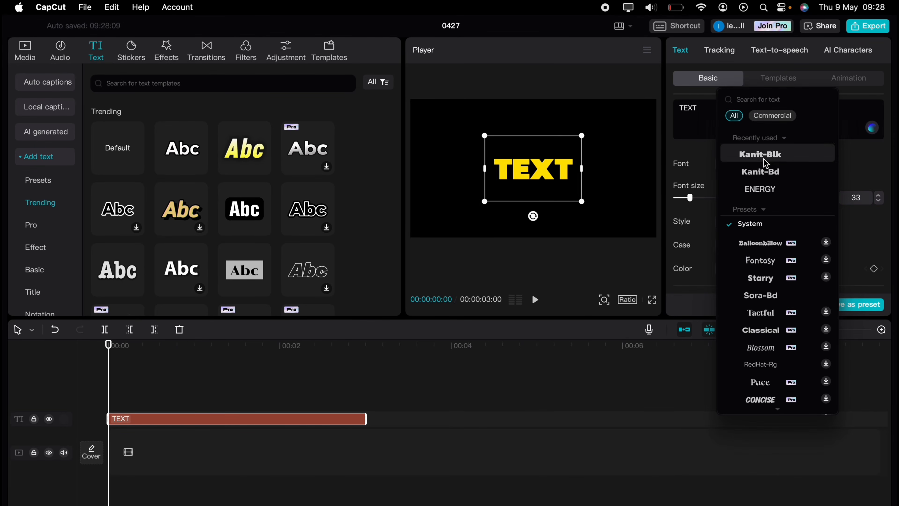
left_click(760, 171)
left_click(880, 200)
left_click(880, 197)
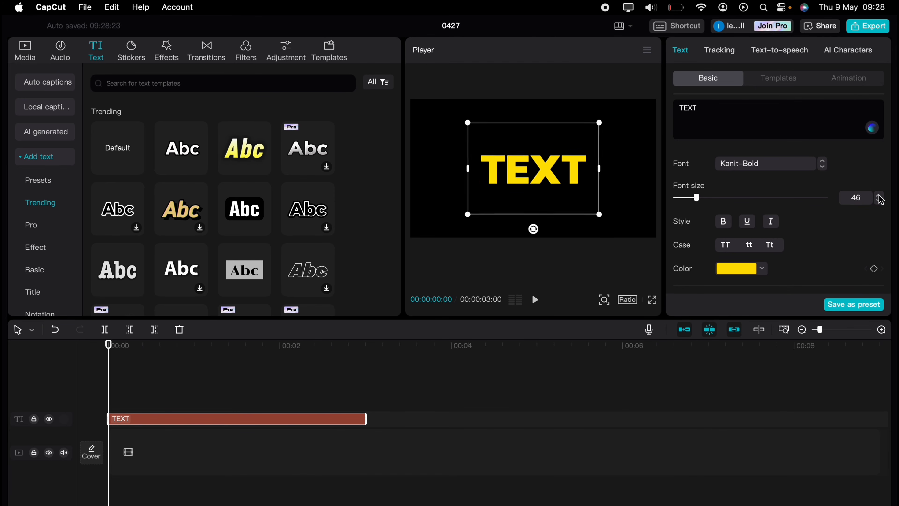
left_click(880, 197)
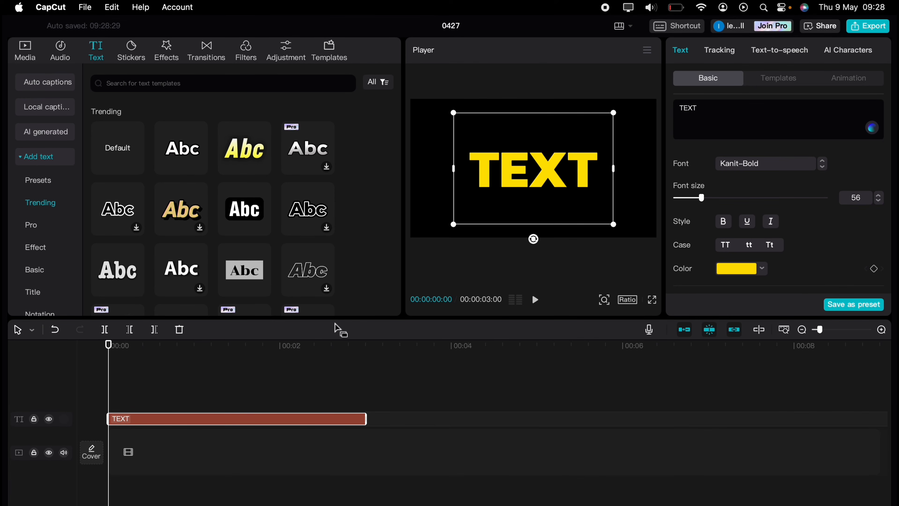
left_click_drag(366, 419, 709, 430)
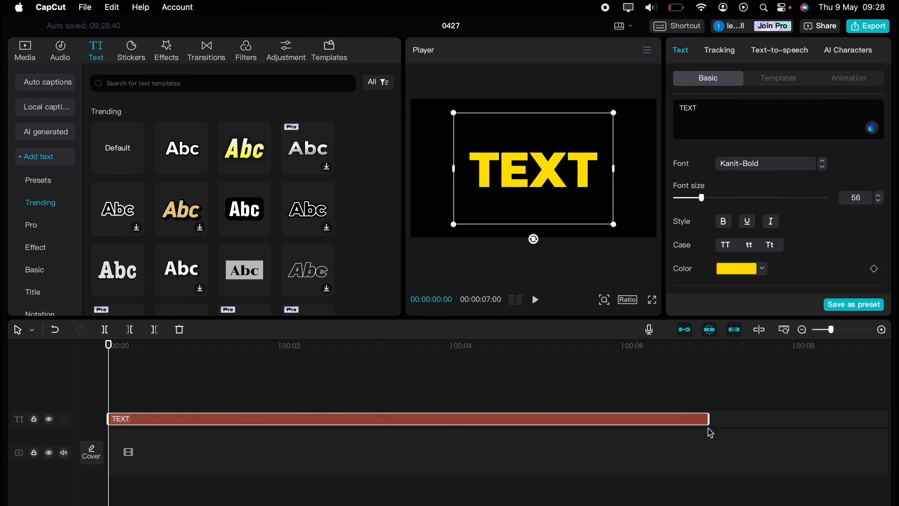
left_click(120, 377)
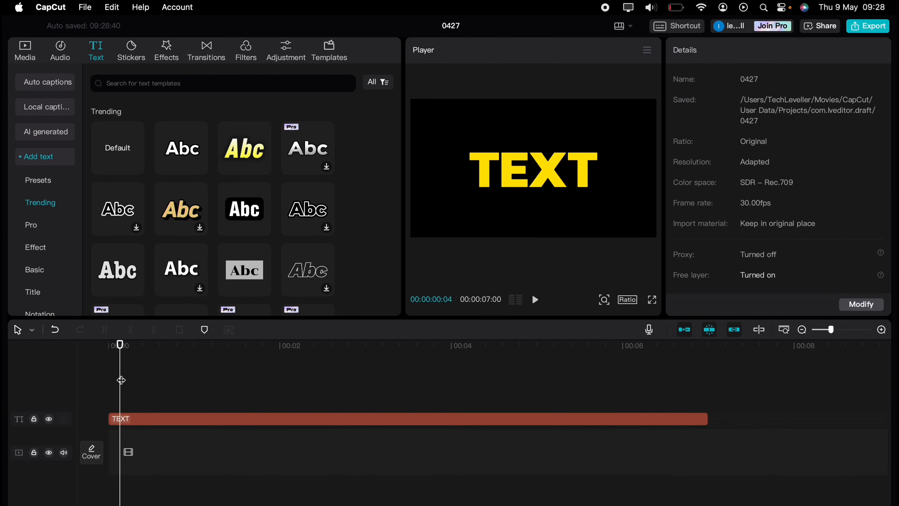
Convert the TEXT clip into Compound clip19, rewind to 0, and show its Mask options.
left_click(121, 419)
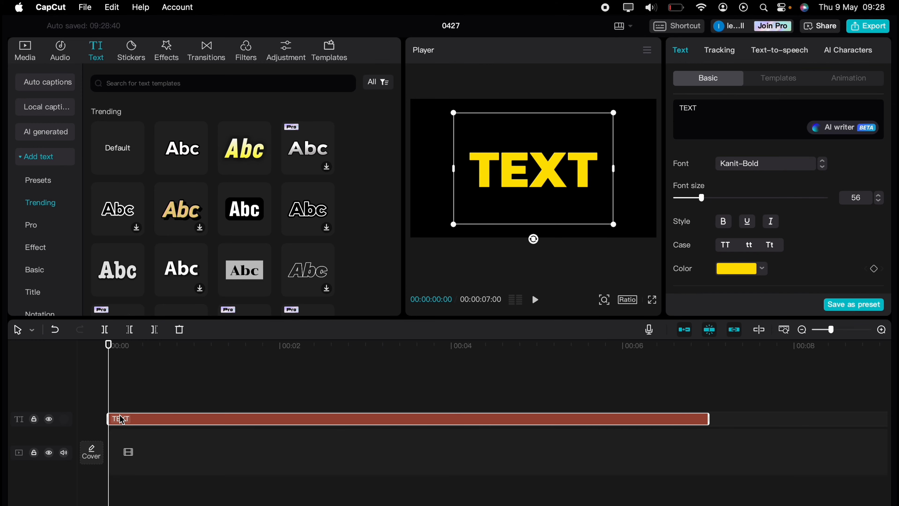
right_click(153, 419)
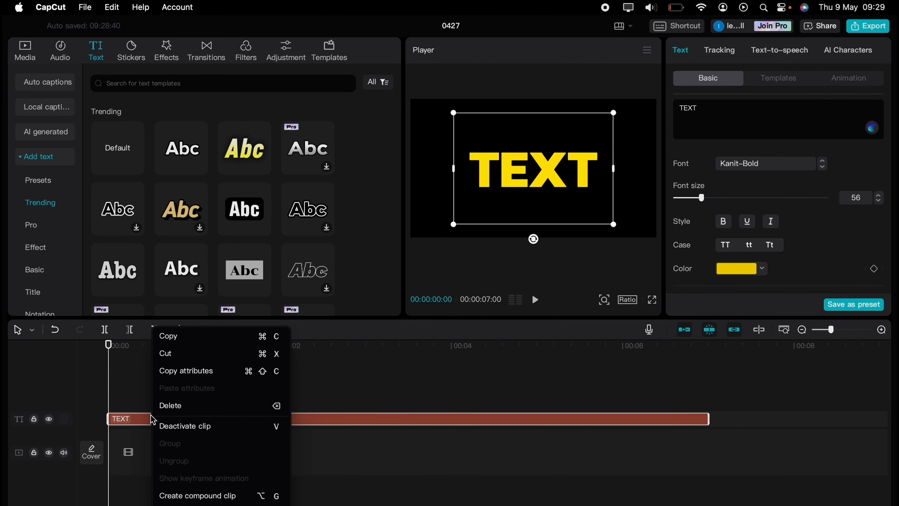
left_click(170, 494)
left_click(169, 494)
left_click_drag(166, 390, 109, 358)
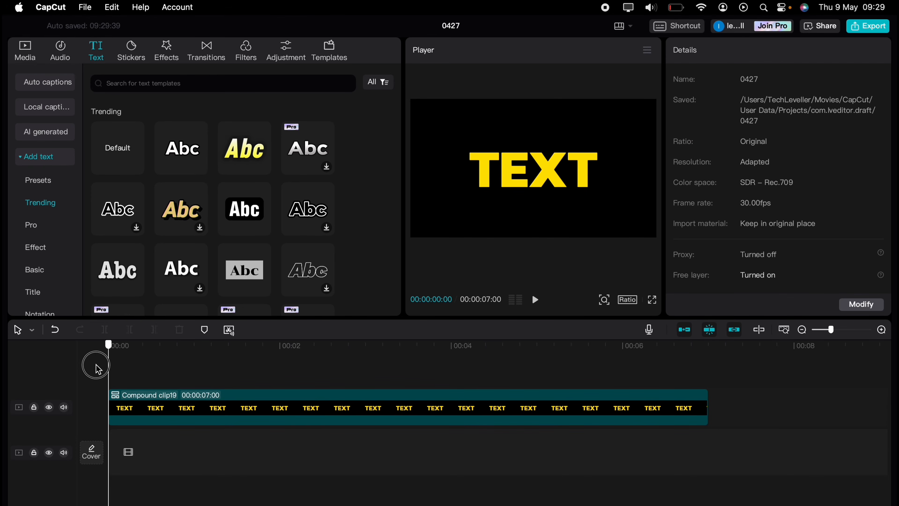
left_click(131, 401)
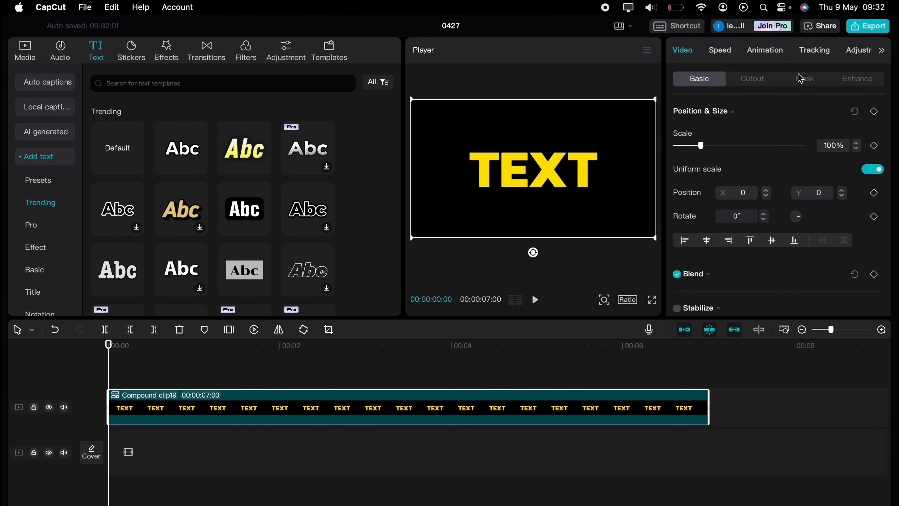
left_click(803, 79)
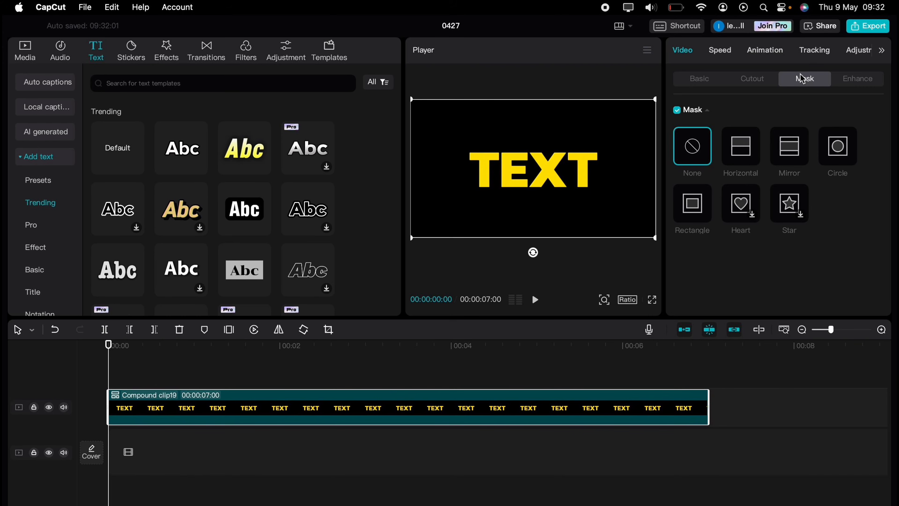
Add a feathered Mirror mask at -70°, park it off-screen left, and keyframe position and size.
left_click(800, 144)
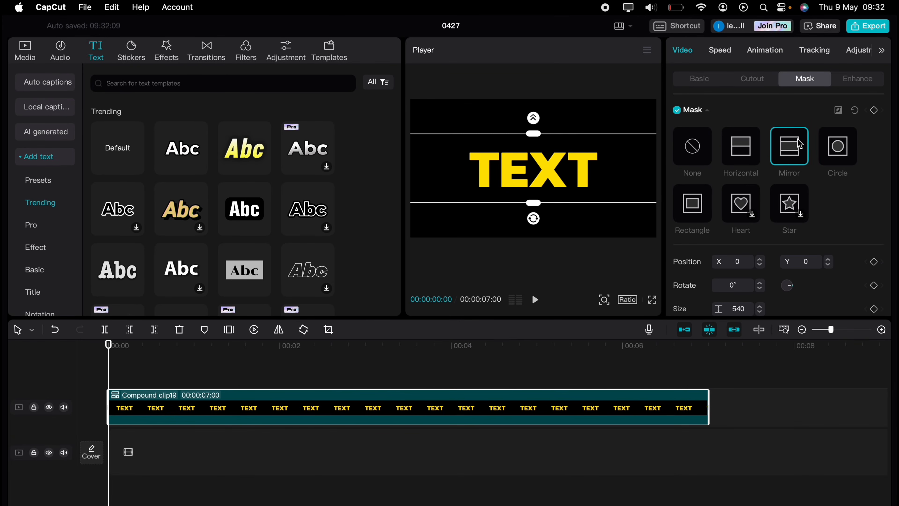
left_click_drag(535, 218, 500, 157)
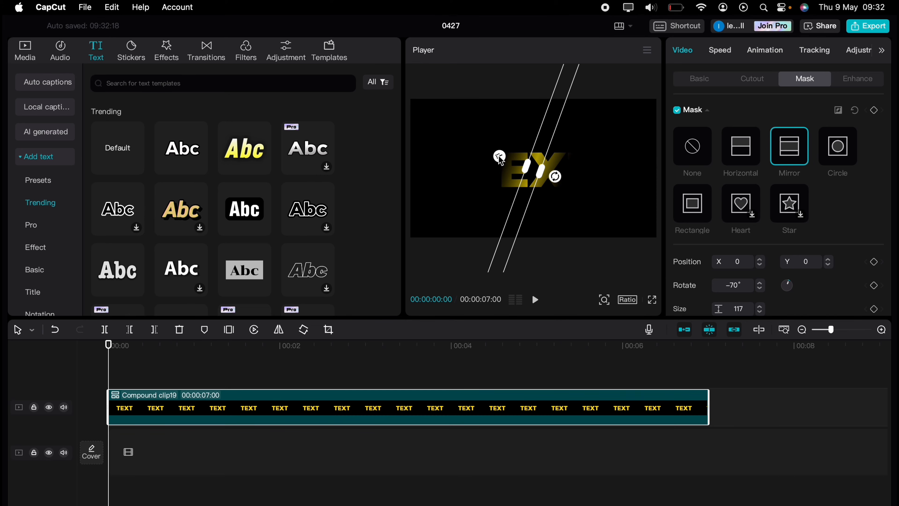
mouse_move(498, 155)
left_mouse_down()
mouse_move(453, 153)
mouse_move(506, 164)
mouse_move(498, 164)
left_mouse_up()
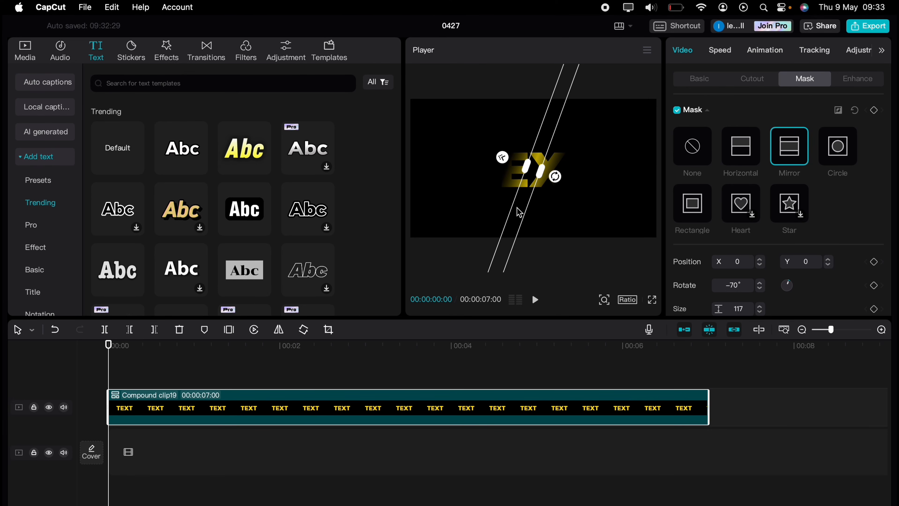
left_click_drag(519, 212, 425, 208)
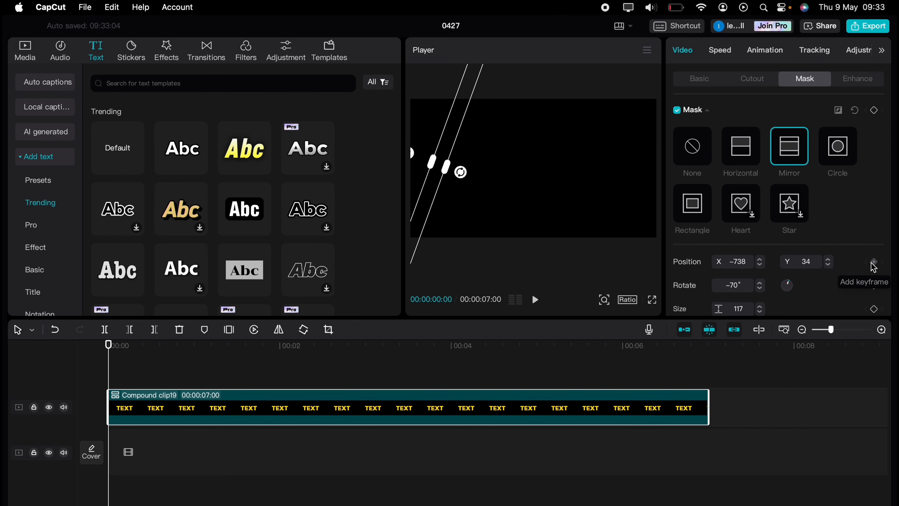
scroll(871, 266, "down", 1)
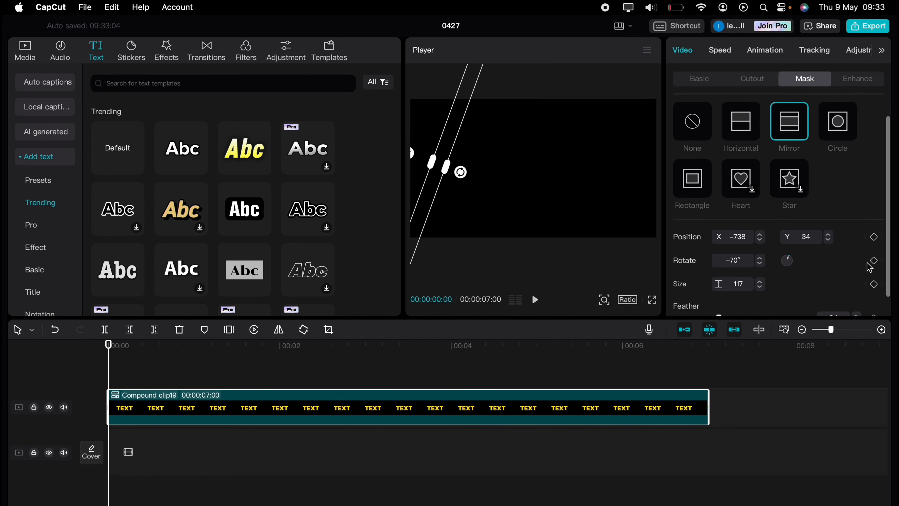
left_click(875, 236)
left_click(875, 284)
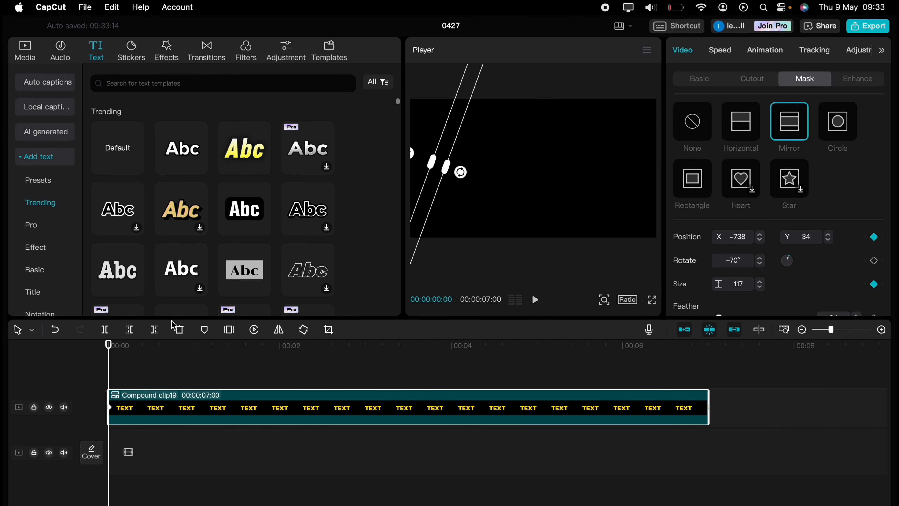
Keyframe the mask sliding right at about 1 s and back left at about 2 s.
left_click_drag(110, 361, 211, 358)
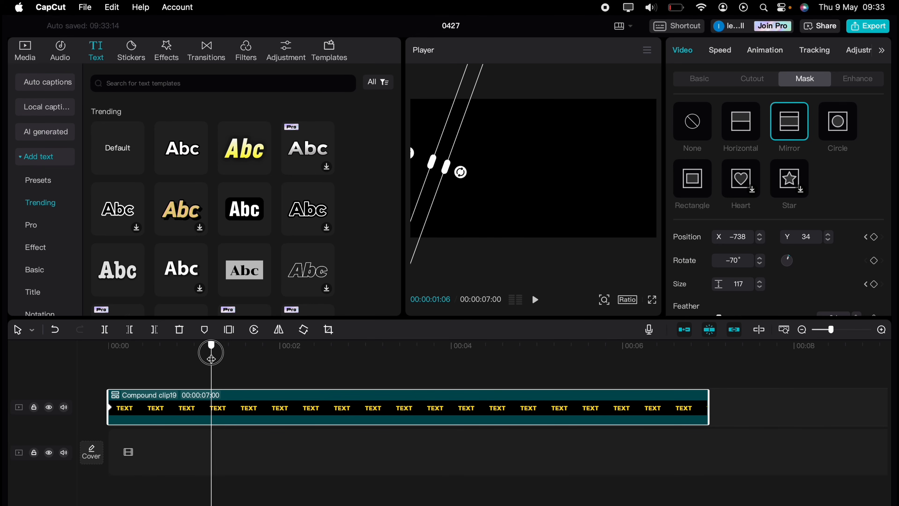
left_click_drag(438, 185, 627, 192)
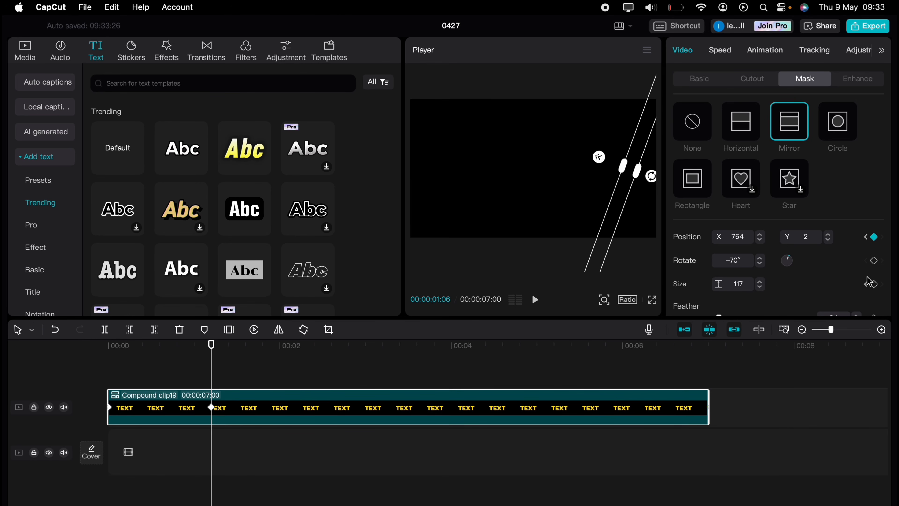
left_click(874, 284)
left_click_drag(212, 351, 309, 354)
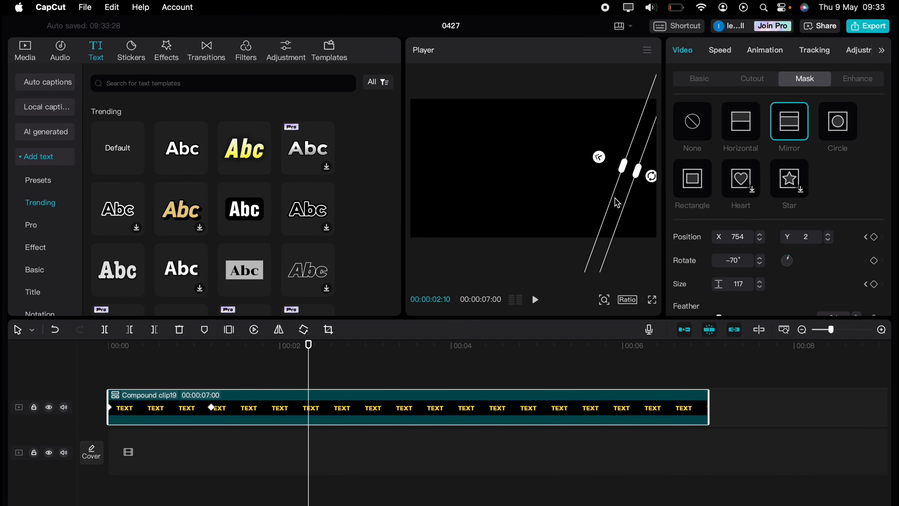
left_click_drag(617, 203, 427, 202)
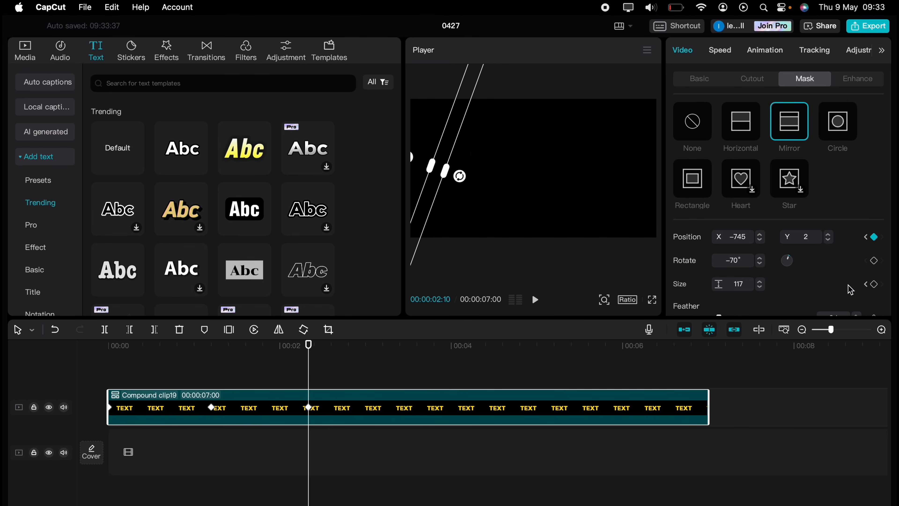
left_click(874, 285)
Centre the mask over the text at 3:20 and widen it to size 2099 at 4:27.
left_click_drag(306, 366, 421, 364)
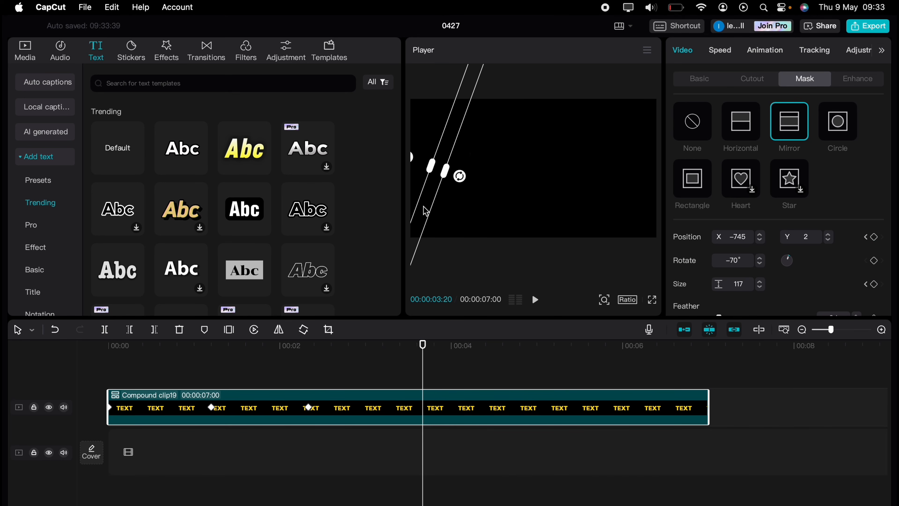
left_click_drag(426, 212, 520, 210)
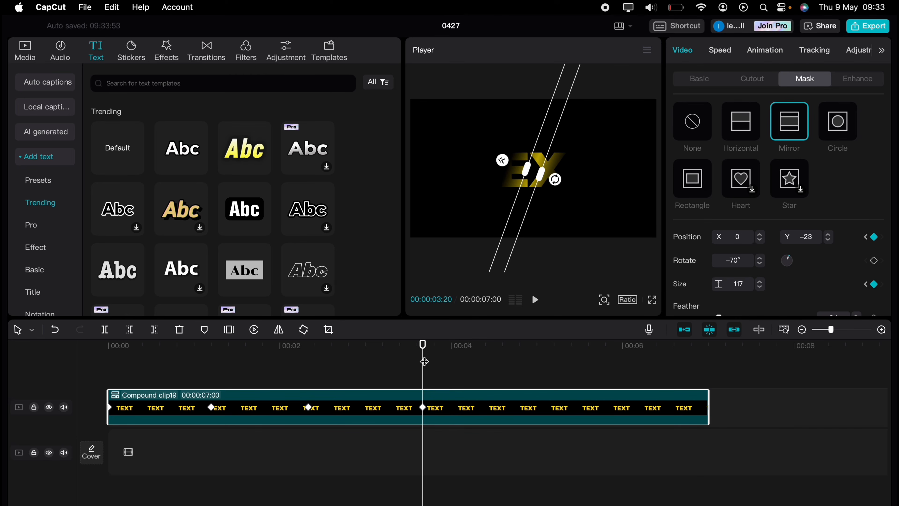
left_click_drag(424, 361, 529, 361)
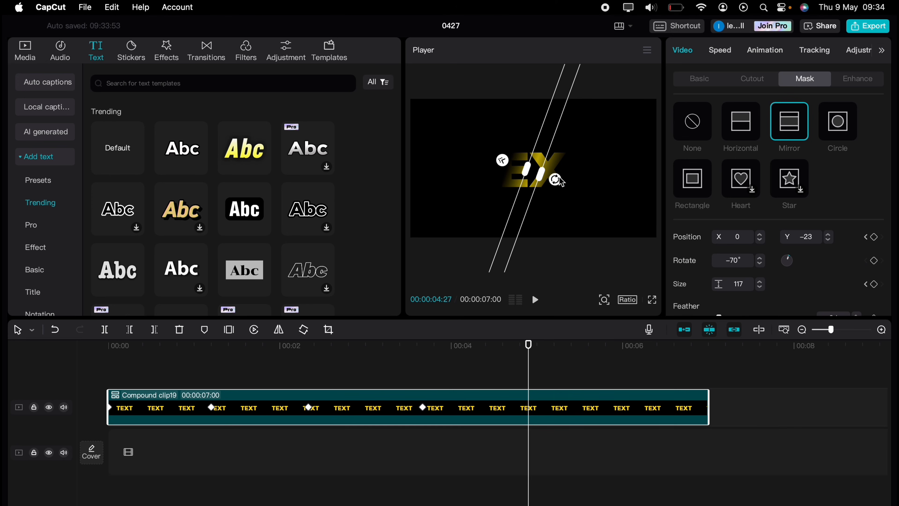
left_click_drag(542, 174, 670, 193)
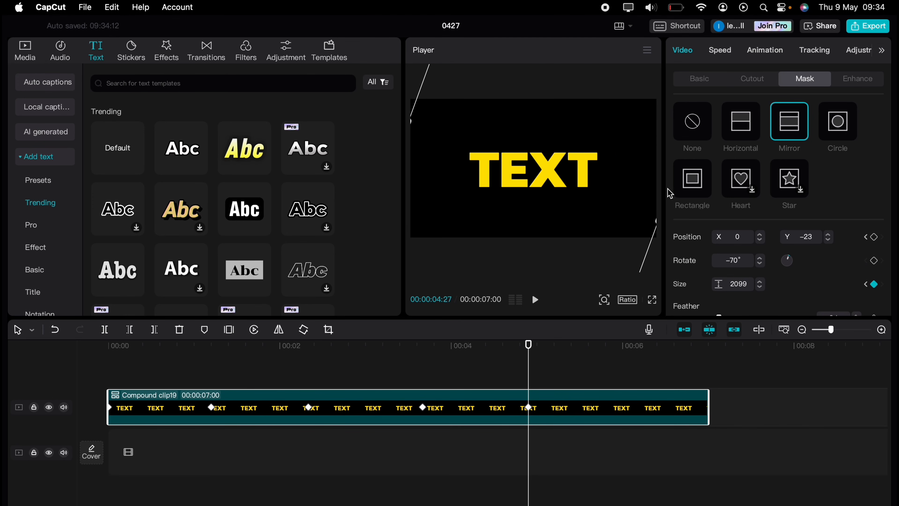
Add a mask position keyframe at 4:27 and play the TEXT sweep full screen from the start.
left_click(874, 236)
left_click(655, 302)
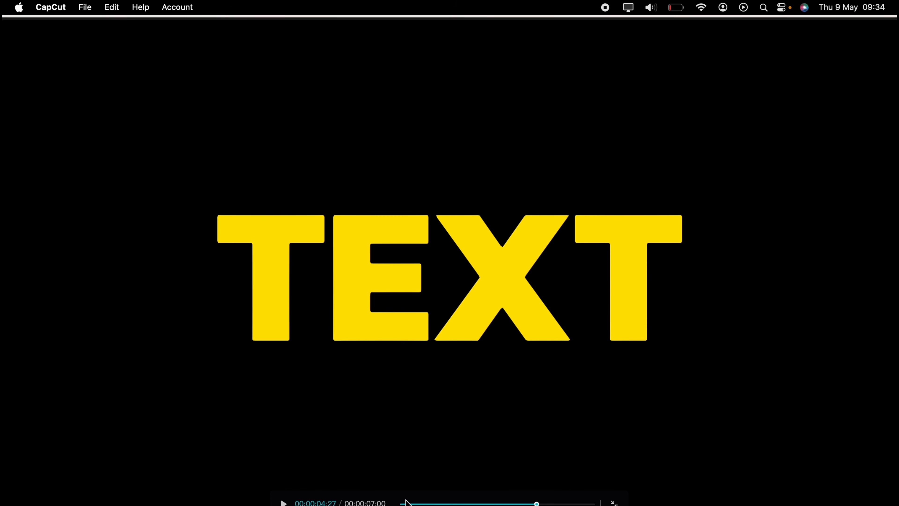
left_click(407, 502)
left_click(288, 503)
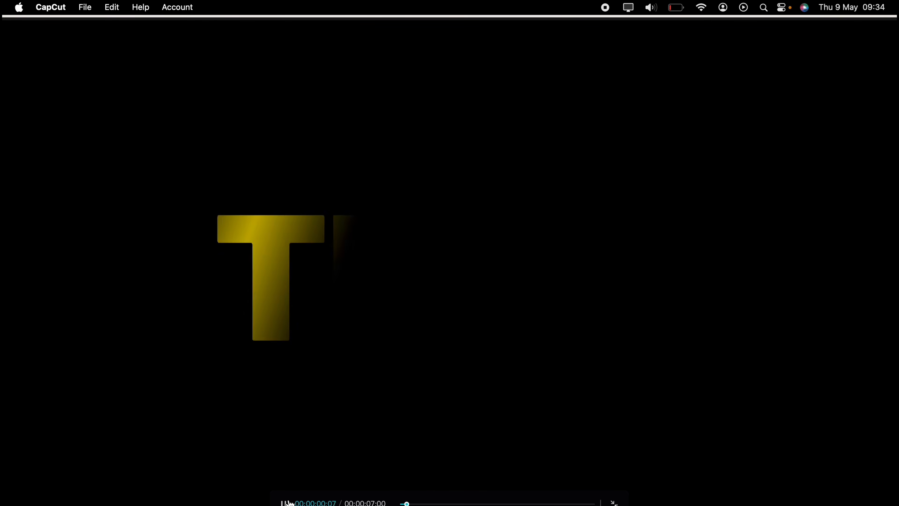